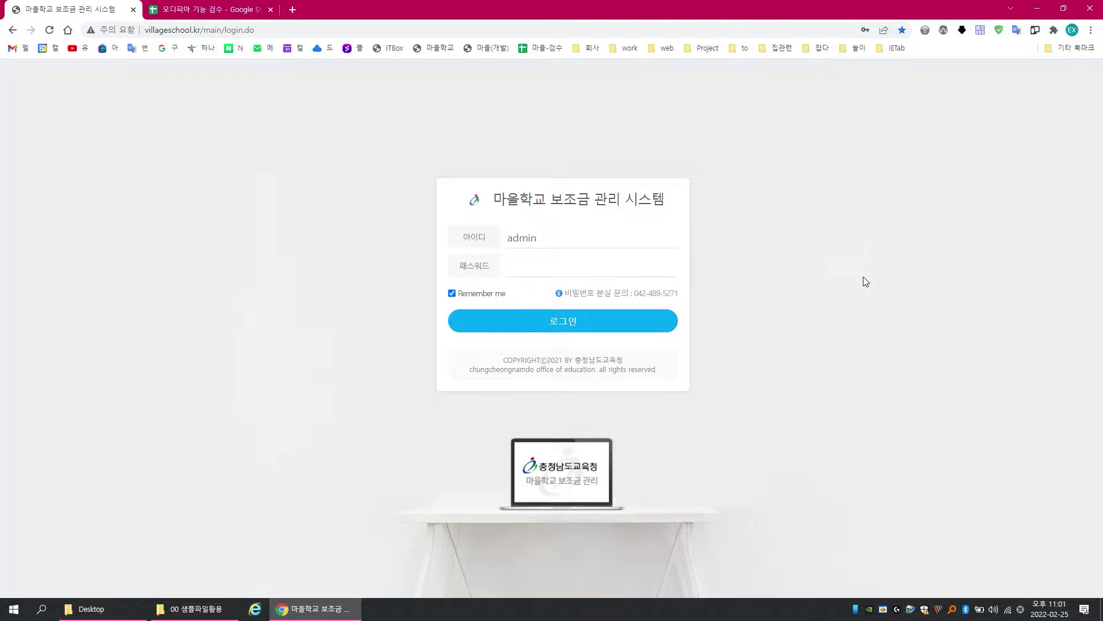
Step: Sign in with the saved administrator login to reach the 전체메뉴 overview
double_click(591, 236)
left_click(567, 266)
left_click(568, 323)
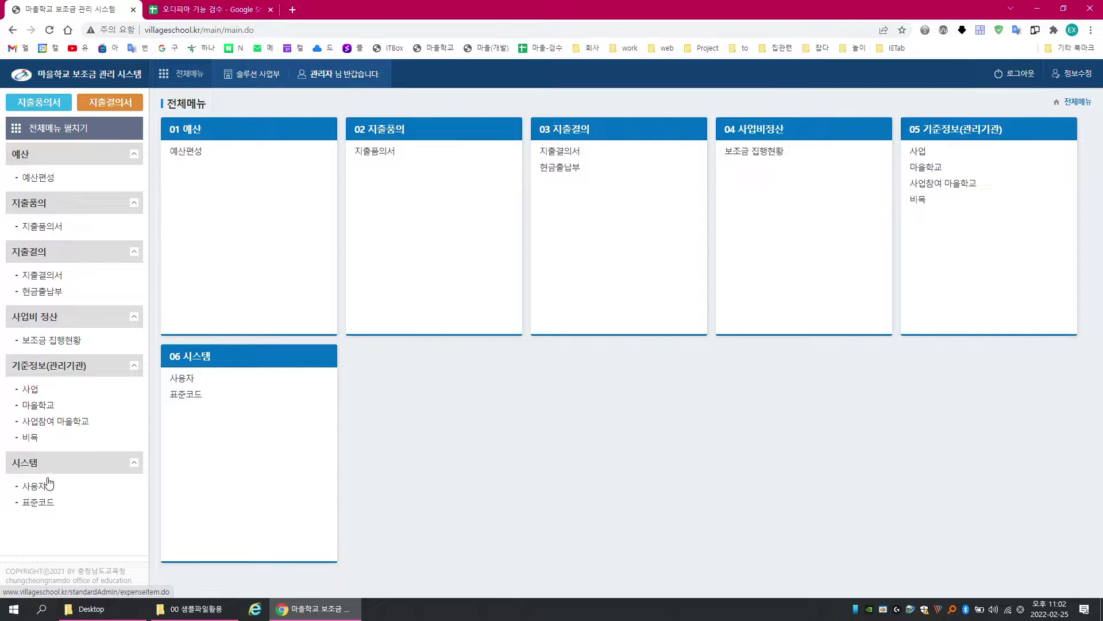
Step: Start a new project named 2022년 충남 마을학교 지원사업 with the manager's name and contact number
left_click(34, 392)
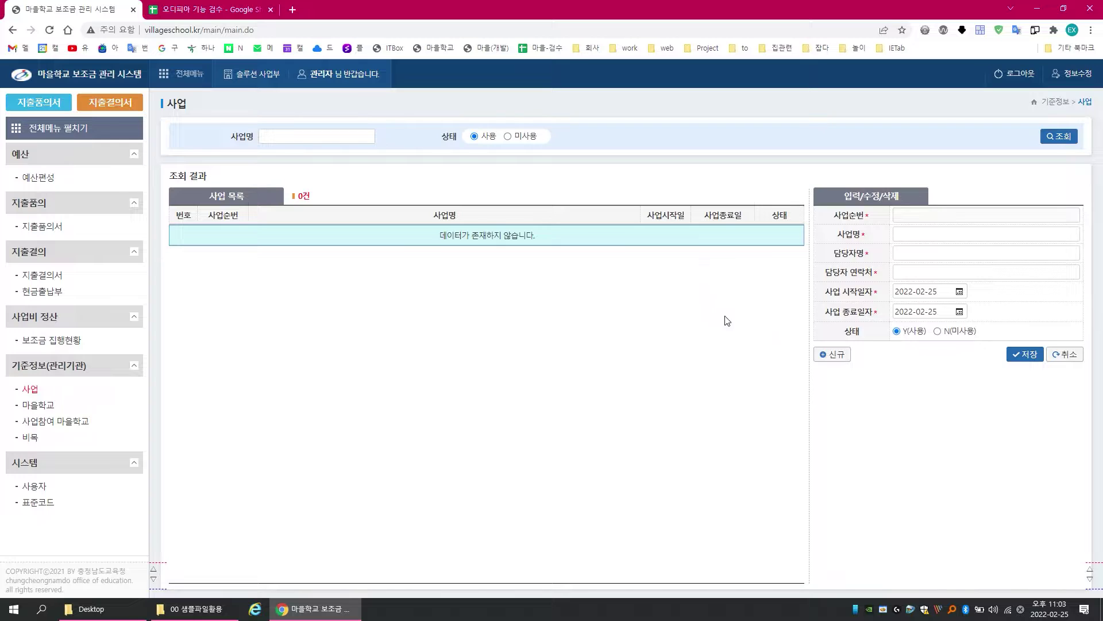
left_click(835, 355)
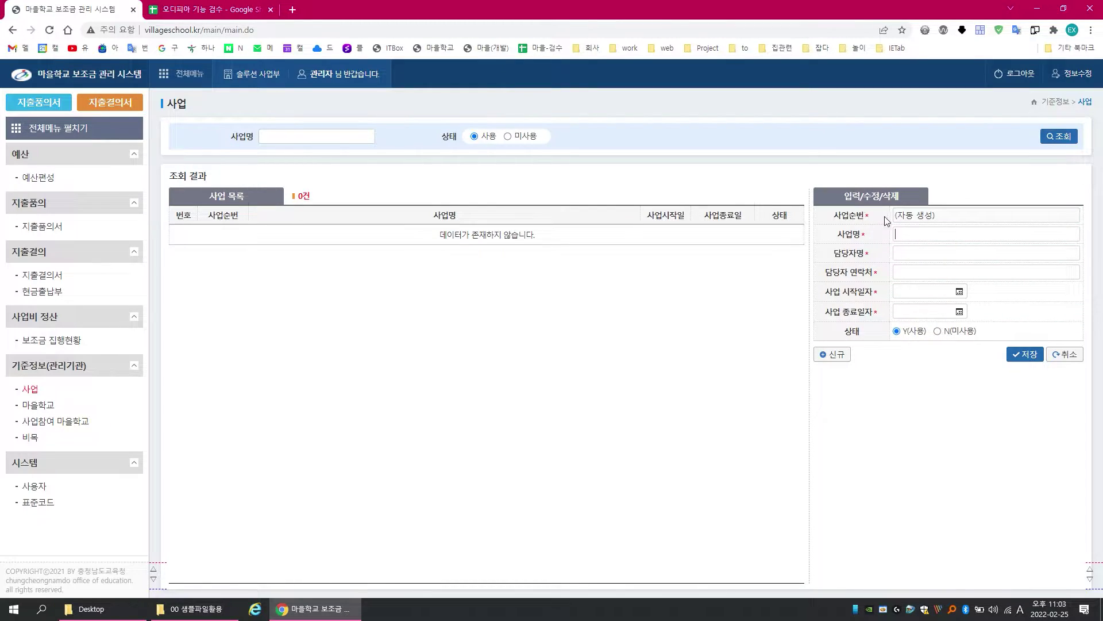
left_click(911, 233)
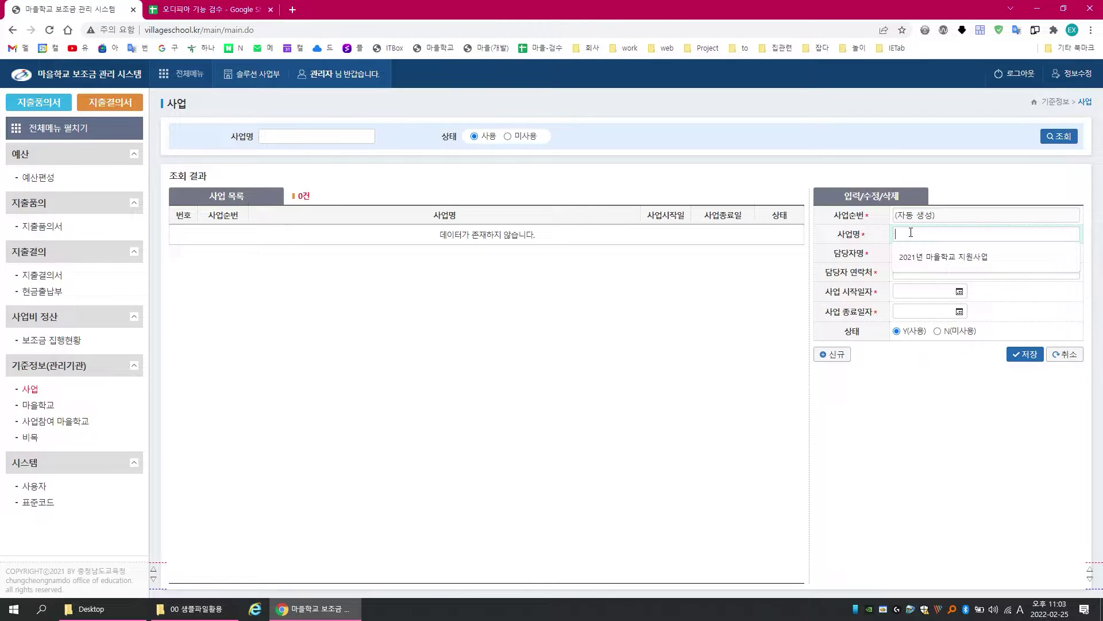
type("2022")
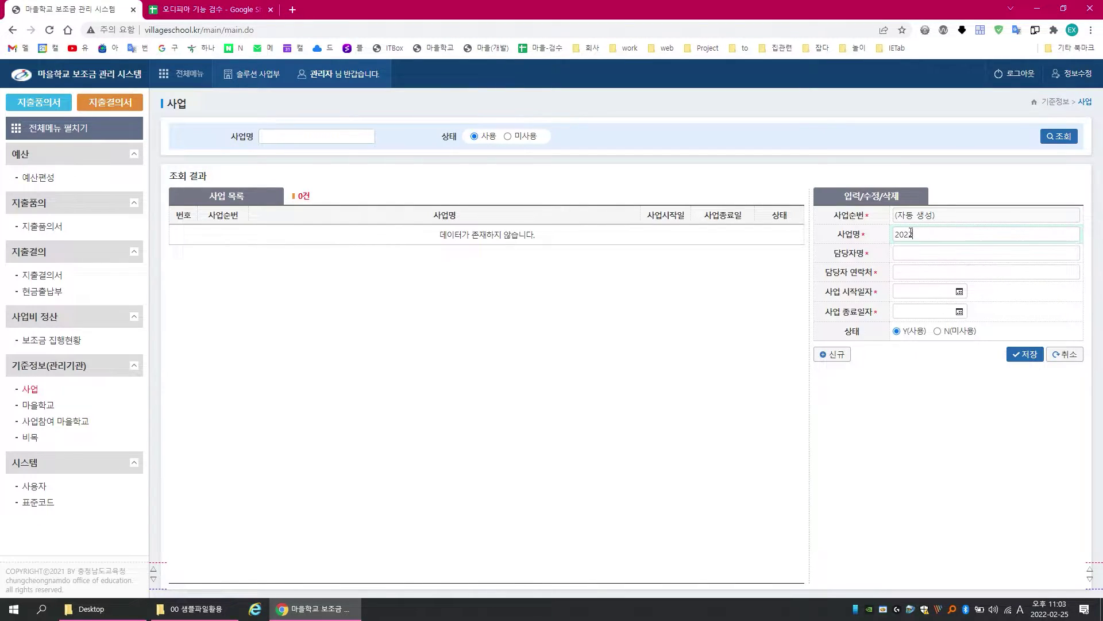
type("년 마을학교 지원사업충남")
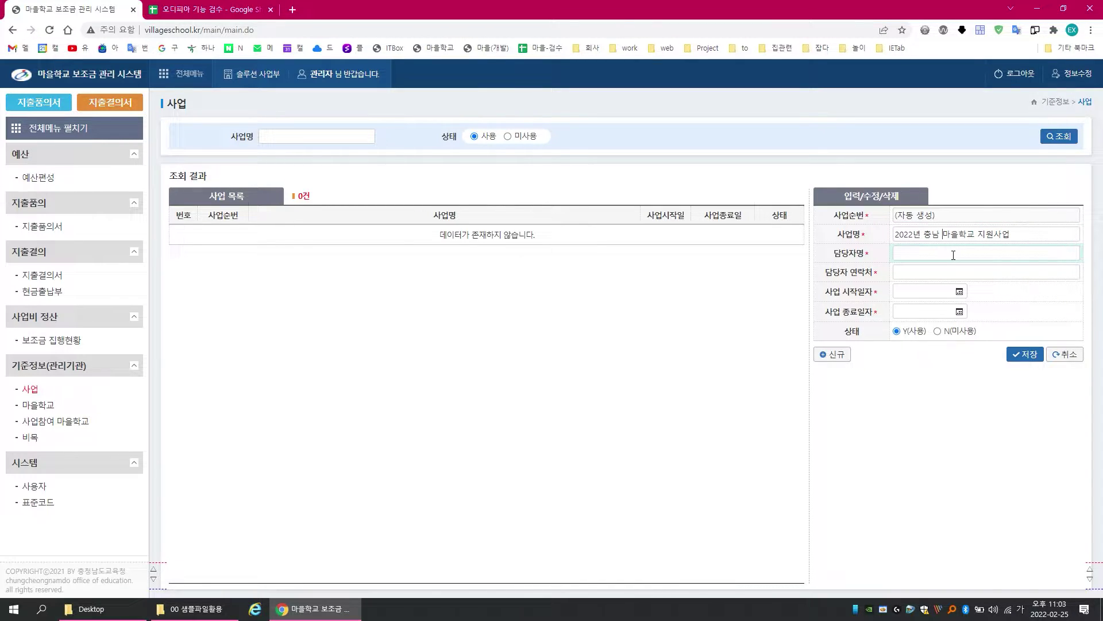
left_click(945, 255)
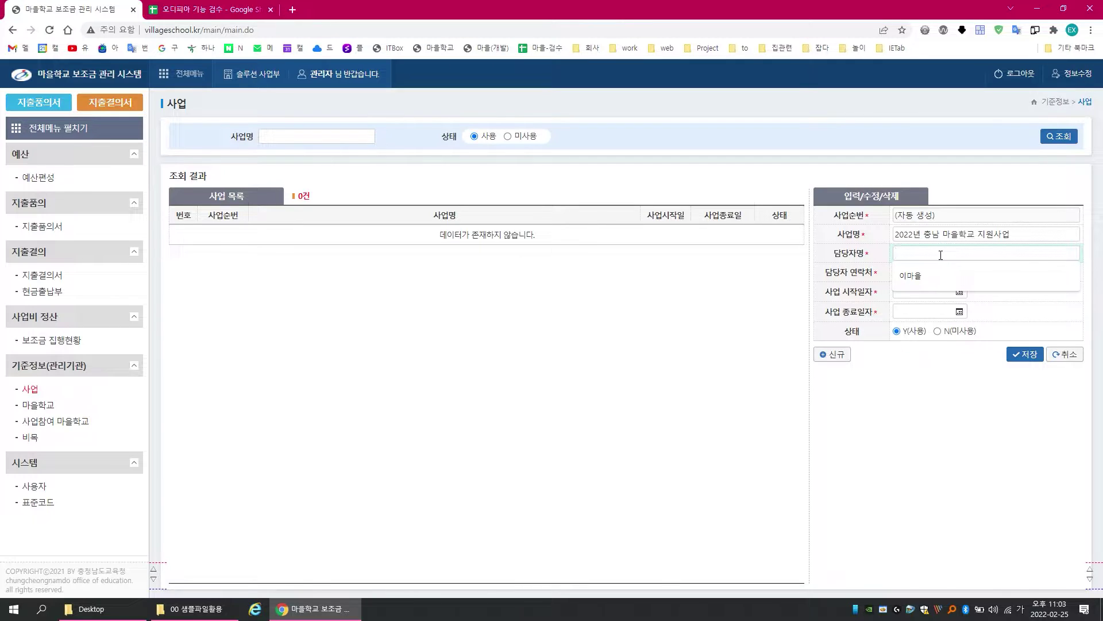
type("이마을")
left_click(937, 270)
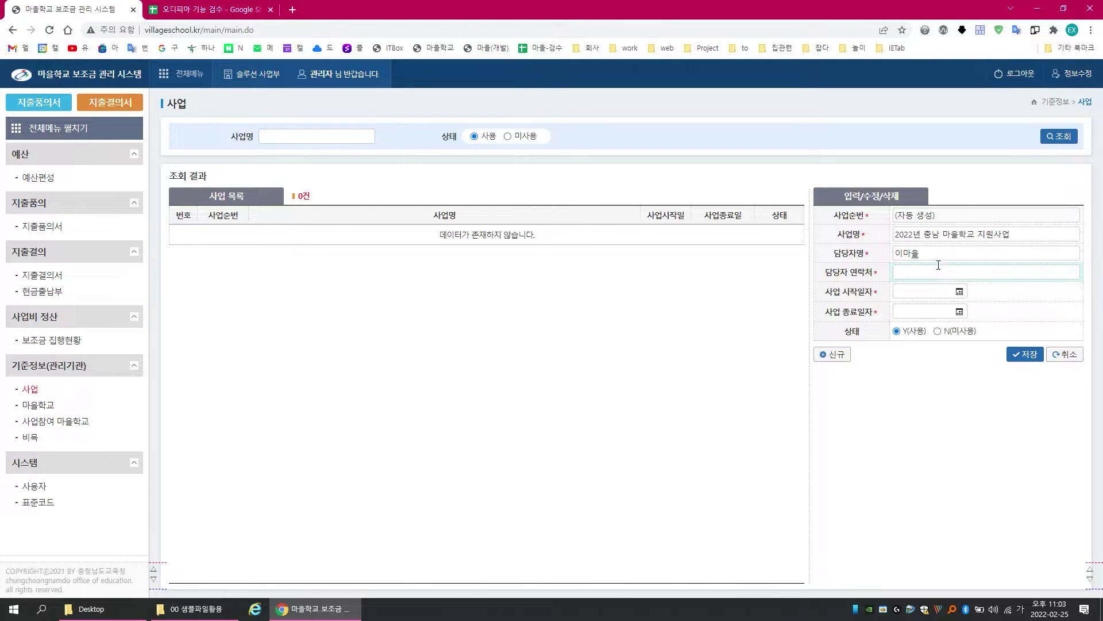
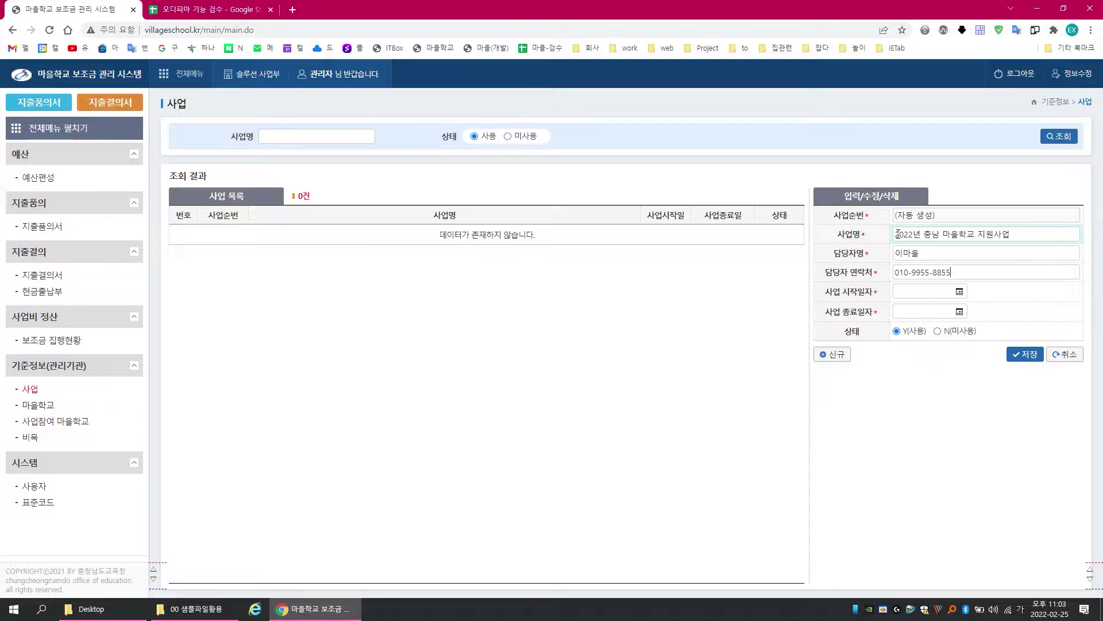
Step: Set the project period from 2022-04-01 to 2022-10-31
left_click(960, 292)
left_click(1029, 315)
left_click(1030, 315)
left_click(1007, 374)
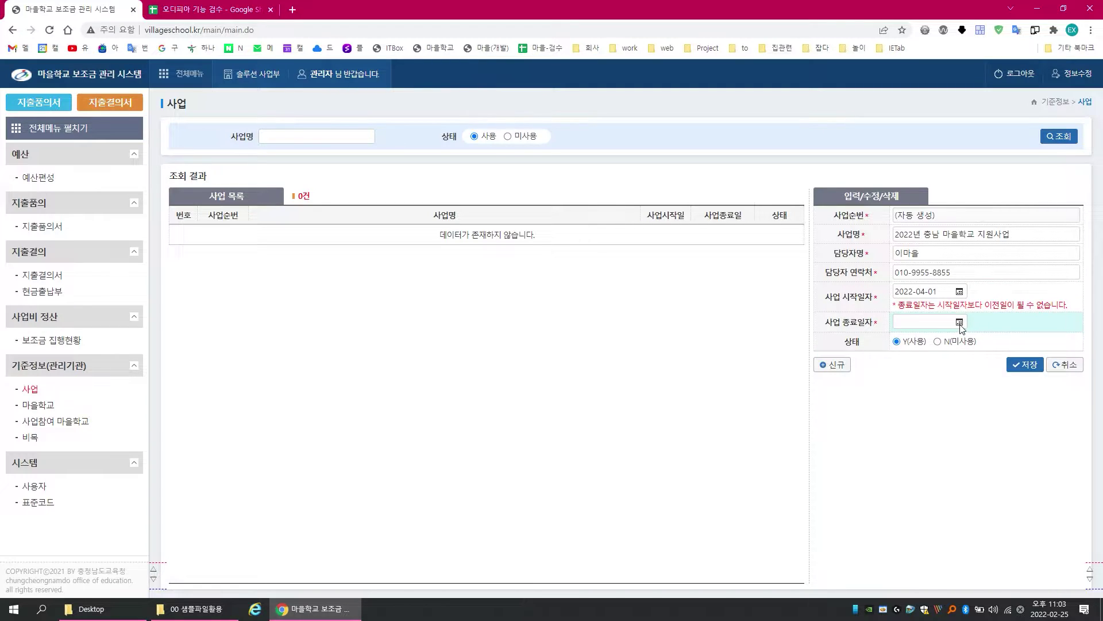
left_click(960, 322)
left_click(1028, 345)
left_click(1029, 345)
left_click(1028, 346)
left_click(1028, 345)
left_click(1028, 345)
left_click(1028, 346)
left_click(1029, 346)
left_click(1029, 345)
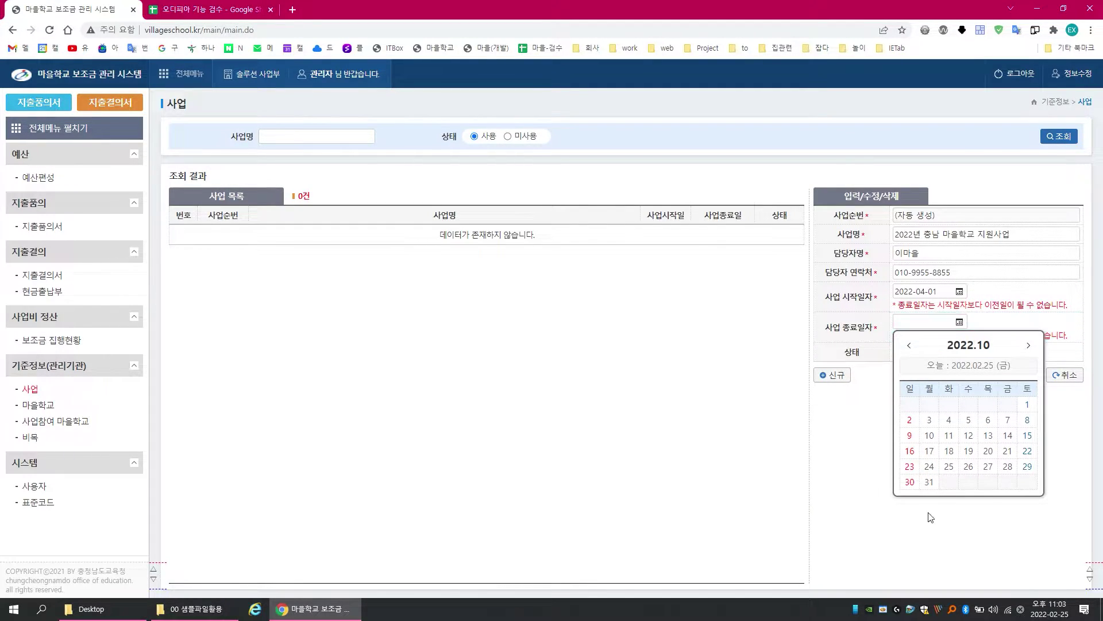
left_click(929, 482)
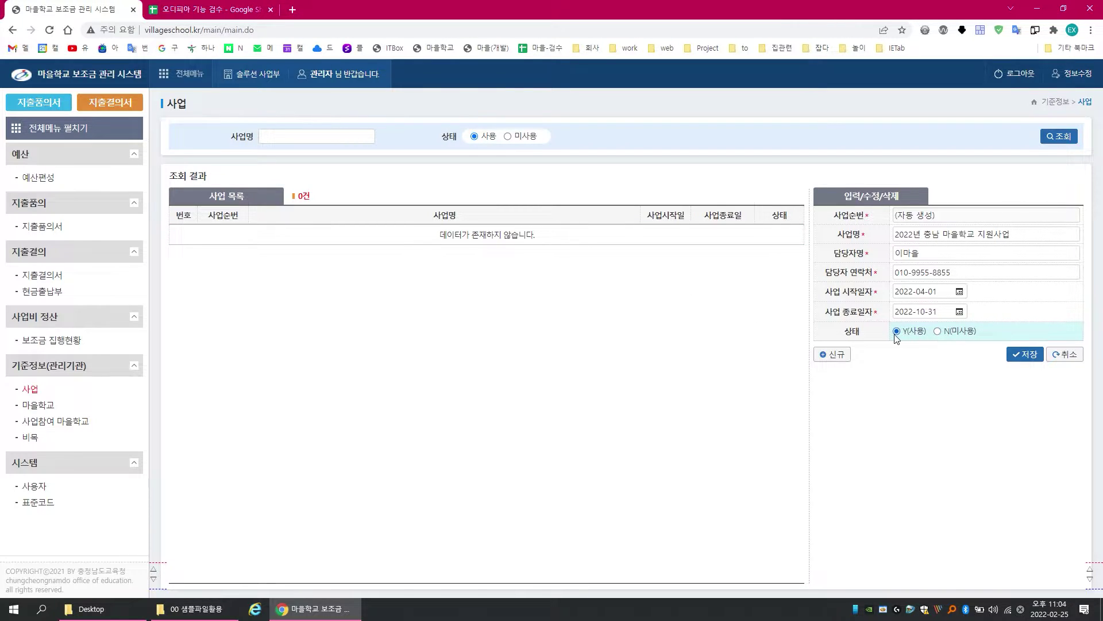
Step: Save and confirm the 2022 project so it is listed as project 3
left_click(1022, 356)
left_click(611, 98)
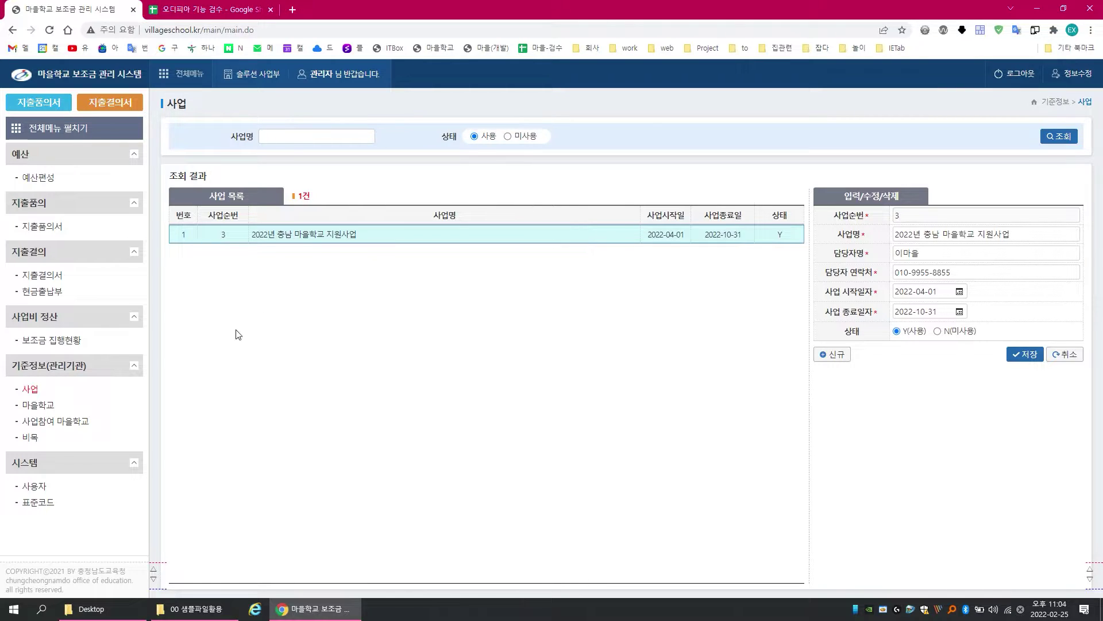
Step: Add and save a village school named 충남 마을학교, then open its record to check it
left_click(47, 409)
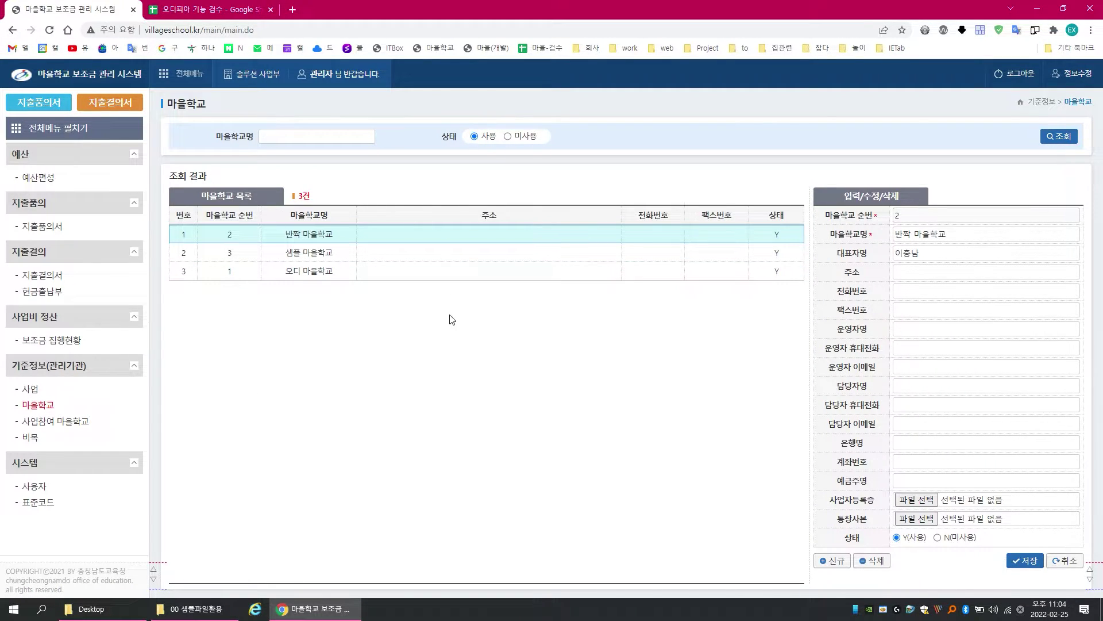
left_click(832, 561)
left_click(916, 235)
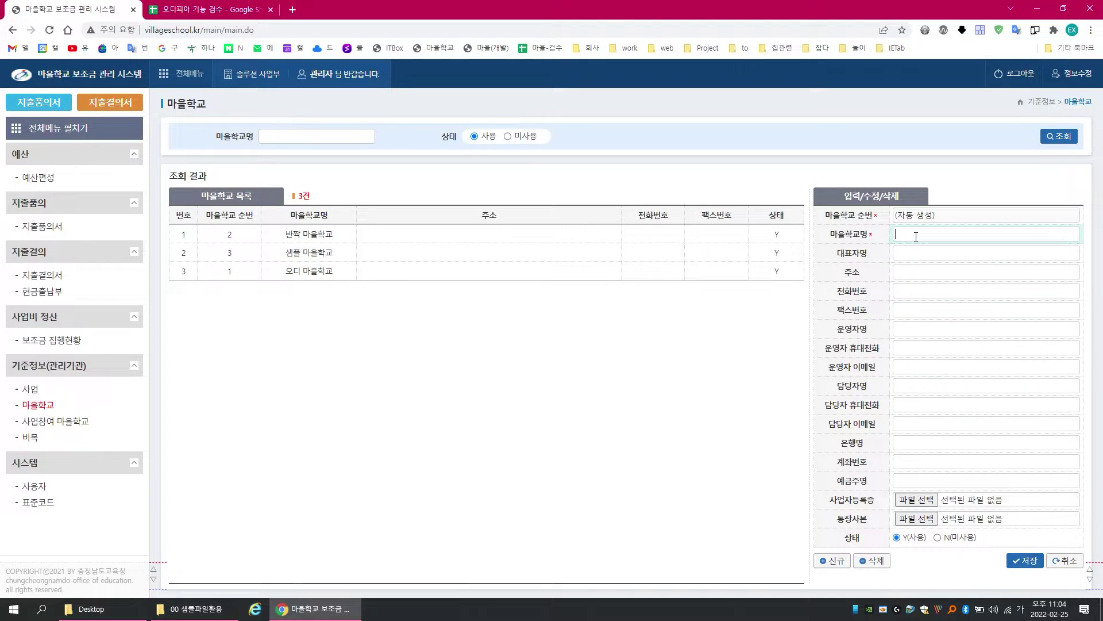
type("추")
type("남 한울")
type("학교")
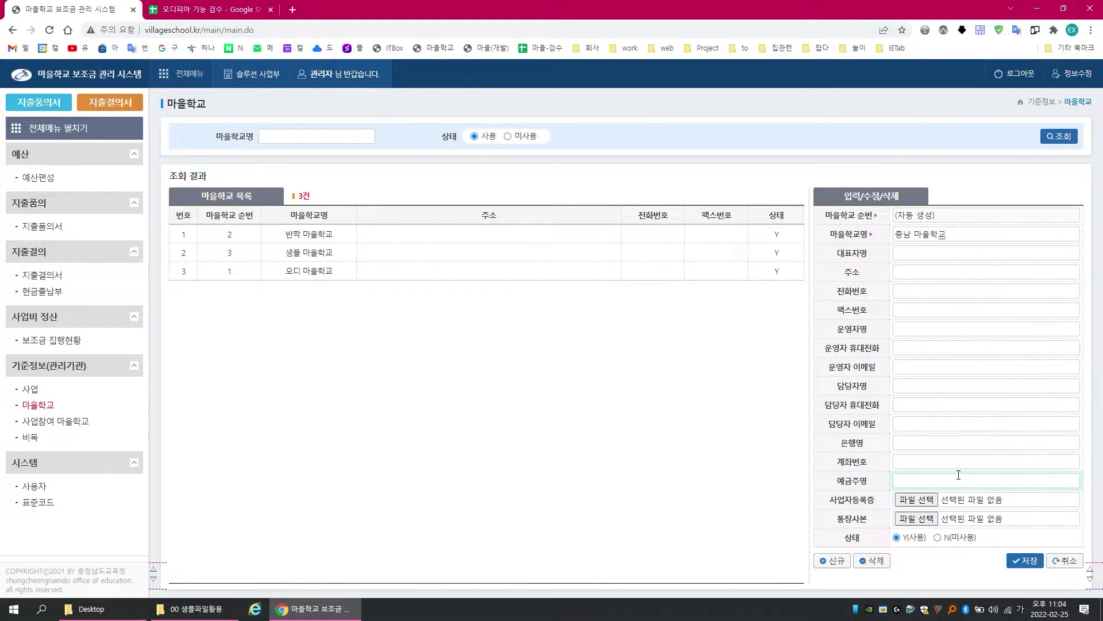
left_click(1026, 562)
key("Return")
key("Return")
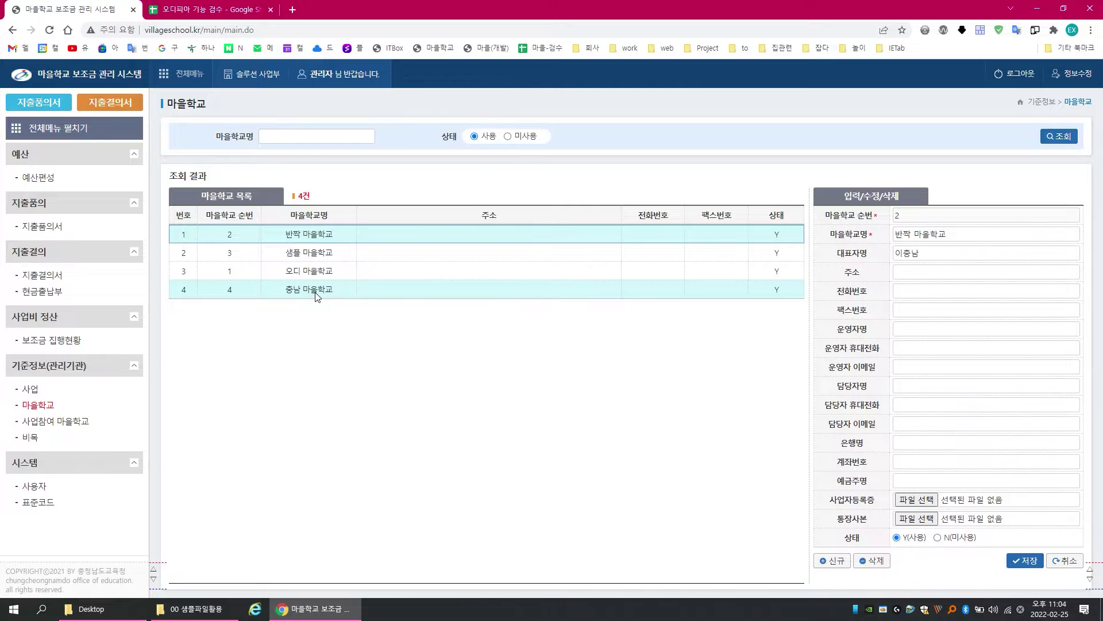
left_click(316, 293)
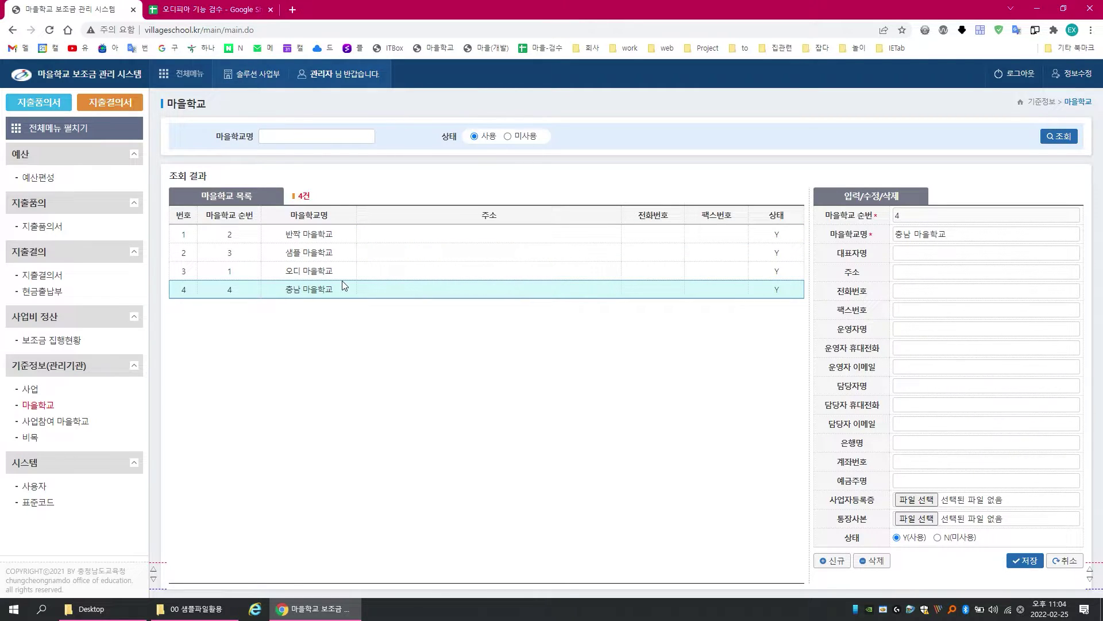
Step: For 2022년 충남 마을학교 지원사업, drag 반짝 마을학교 and 충남 마을학교 into 참여 마을학교
left_click(64, 425)
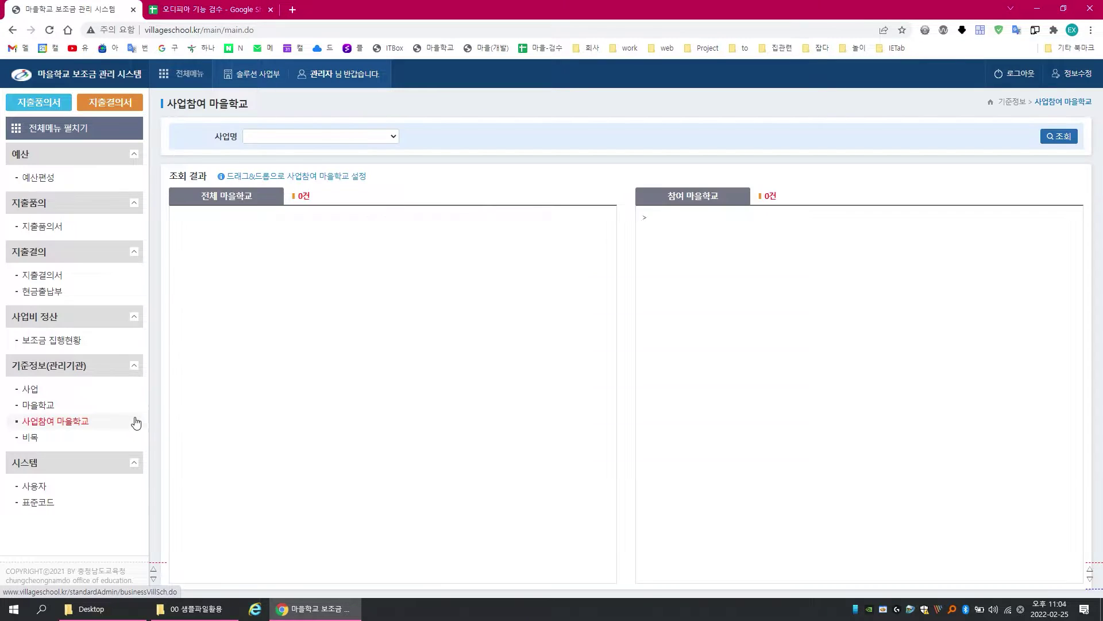
left_click(379, 137)
left_click(379, 136)
left_click(379, 137)
left_click(367, 157)
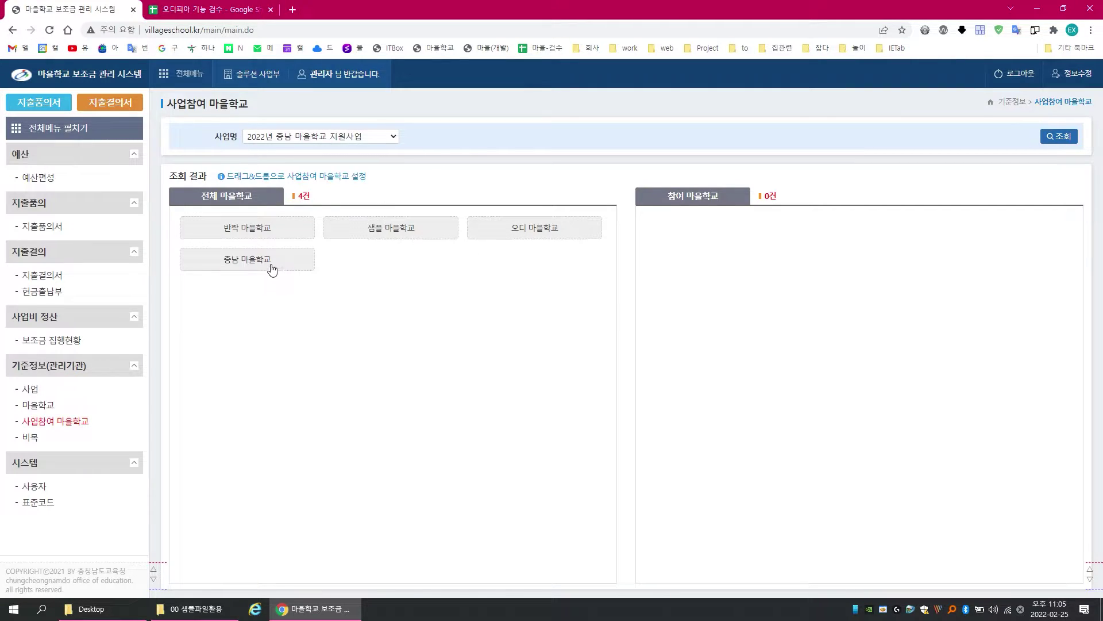
left_click_drag(291, 236, 770, 256)
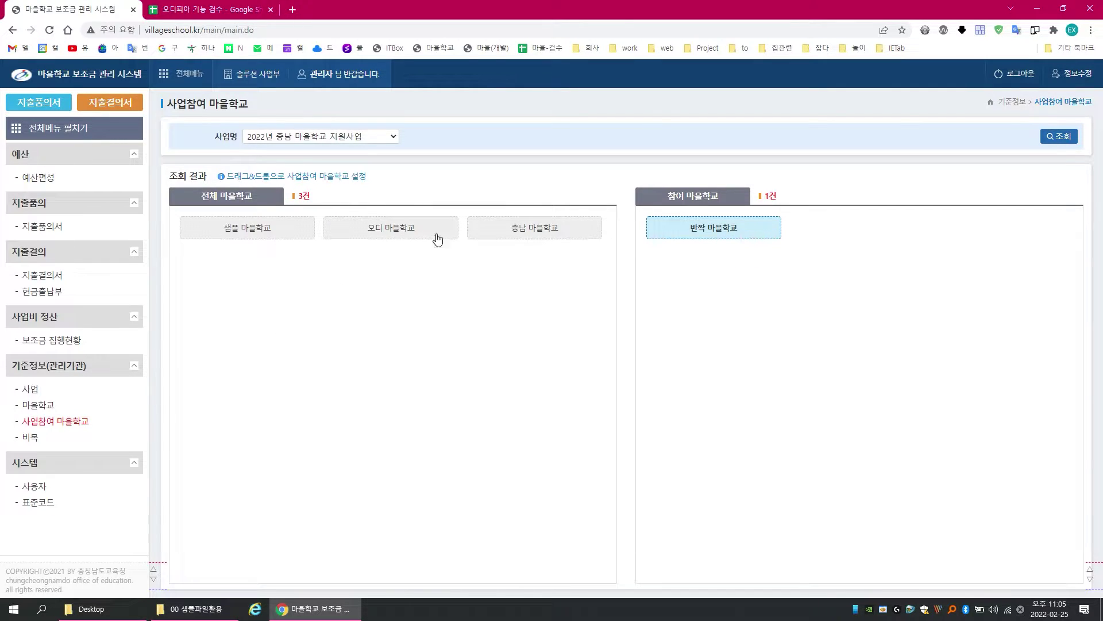
left_click_drag(525, 234, 664, 302)
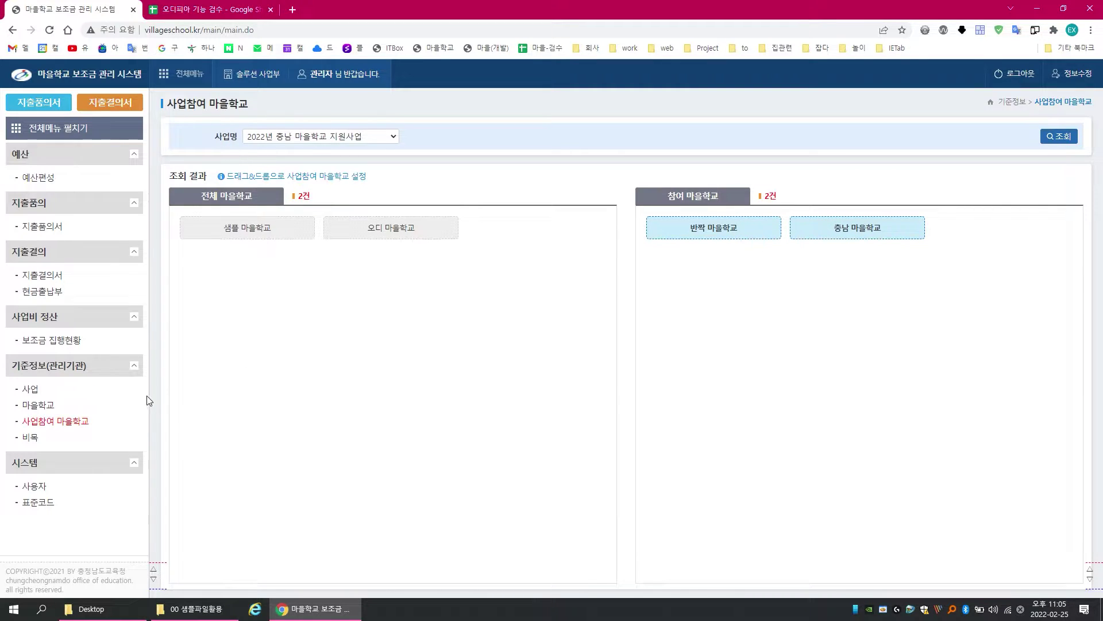
Step: Start a new user of type 마을학교 assigned to 충남 마을학교
left_click(35, 486)
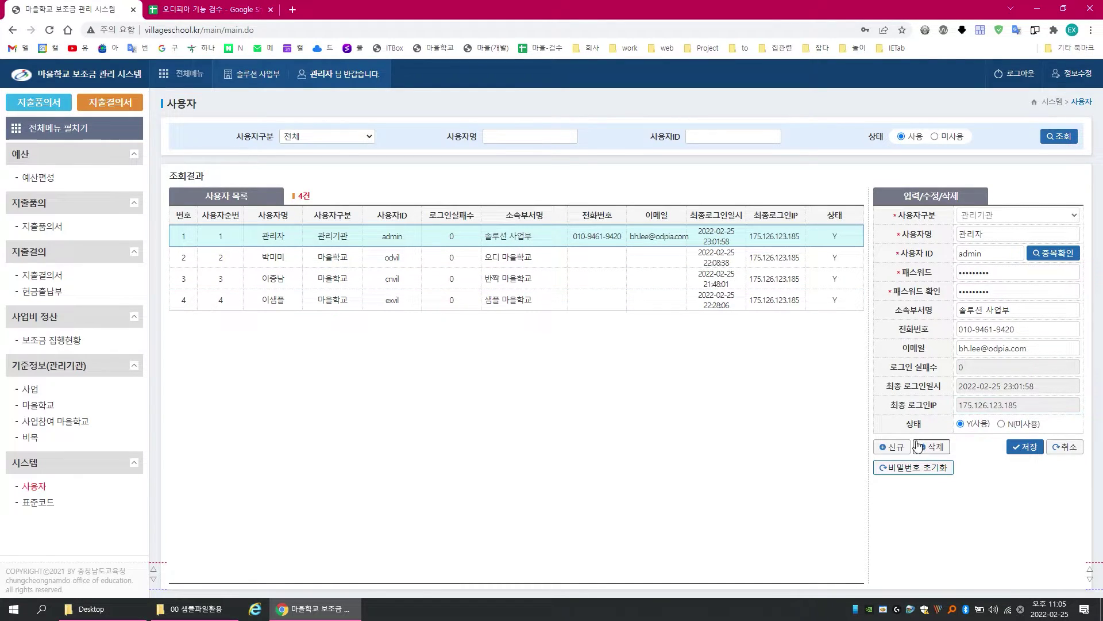
left_click(893, 446)
left_click(1018, 216)
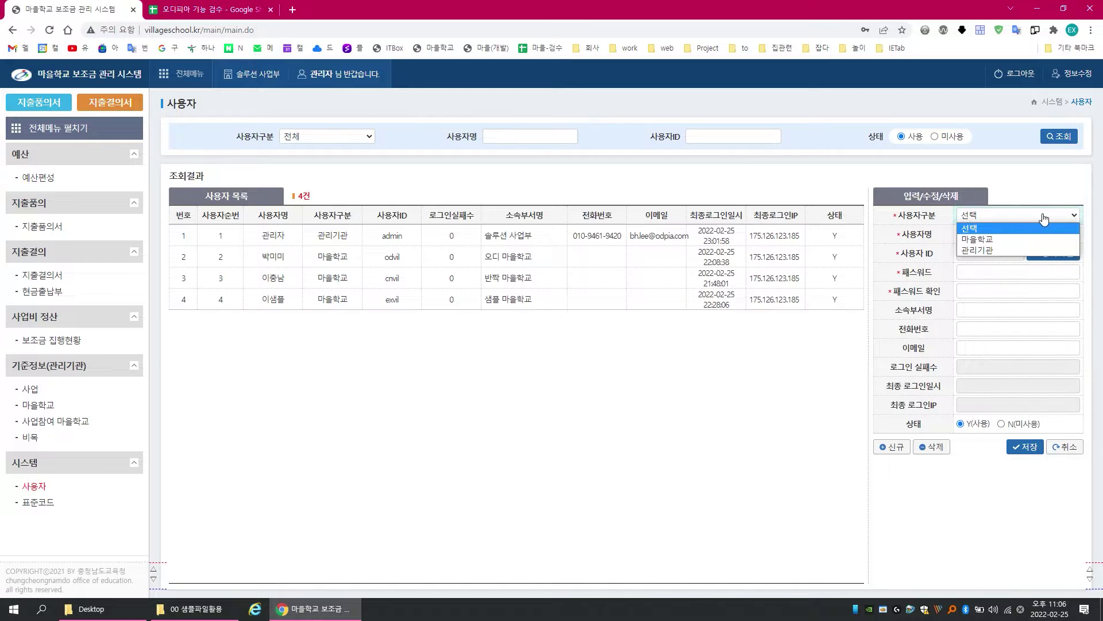
left_click(991, 239)
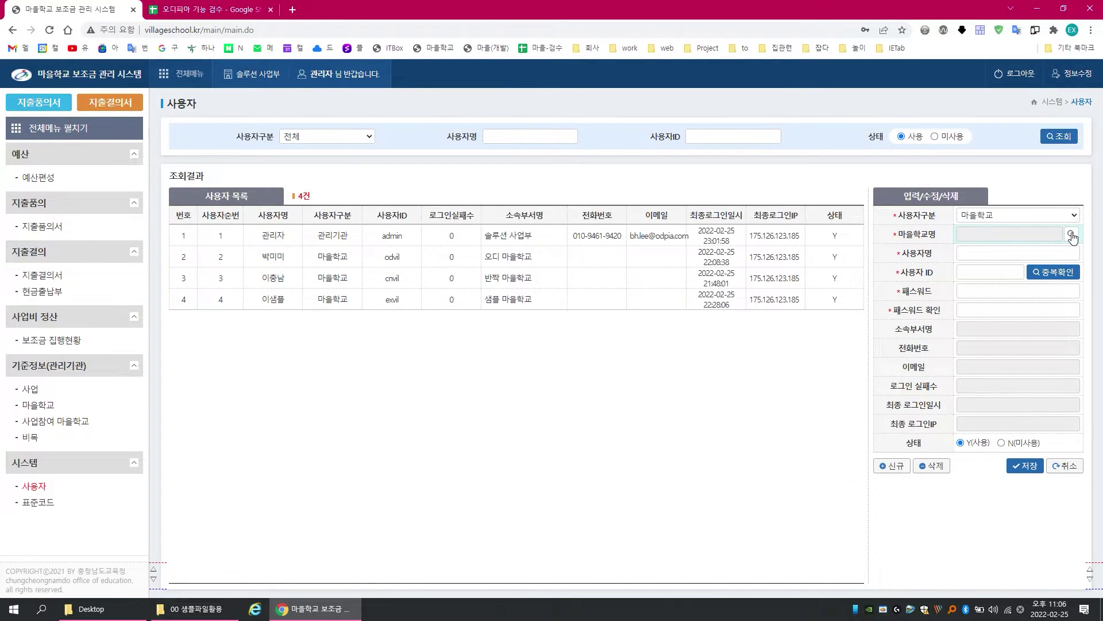
left_click(1071, 236)
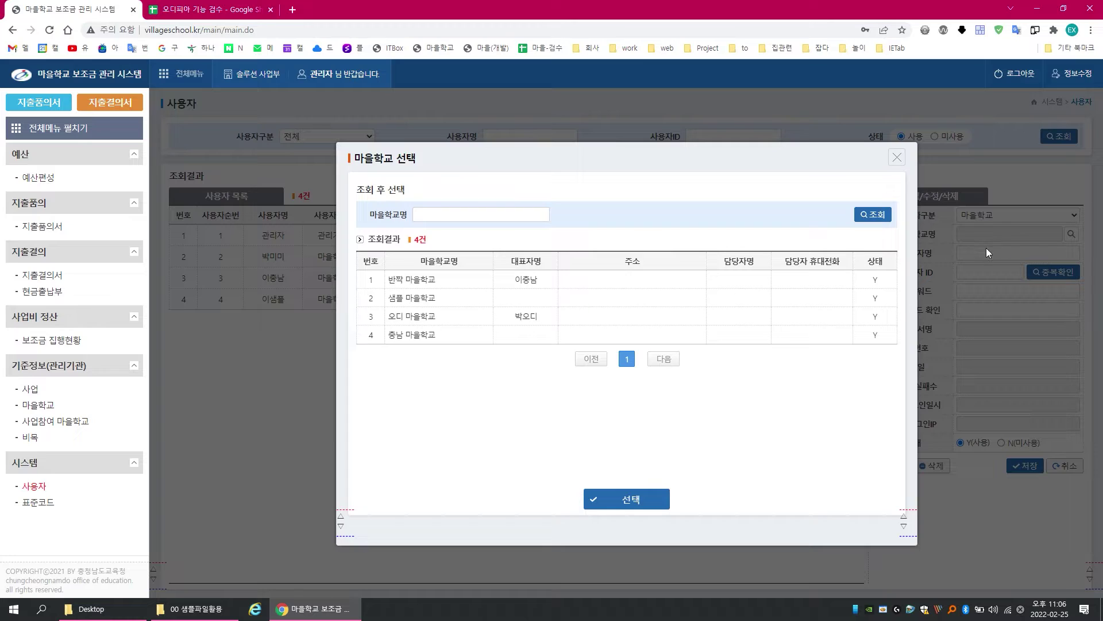
left_click(419, 338)
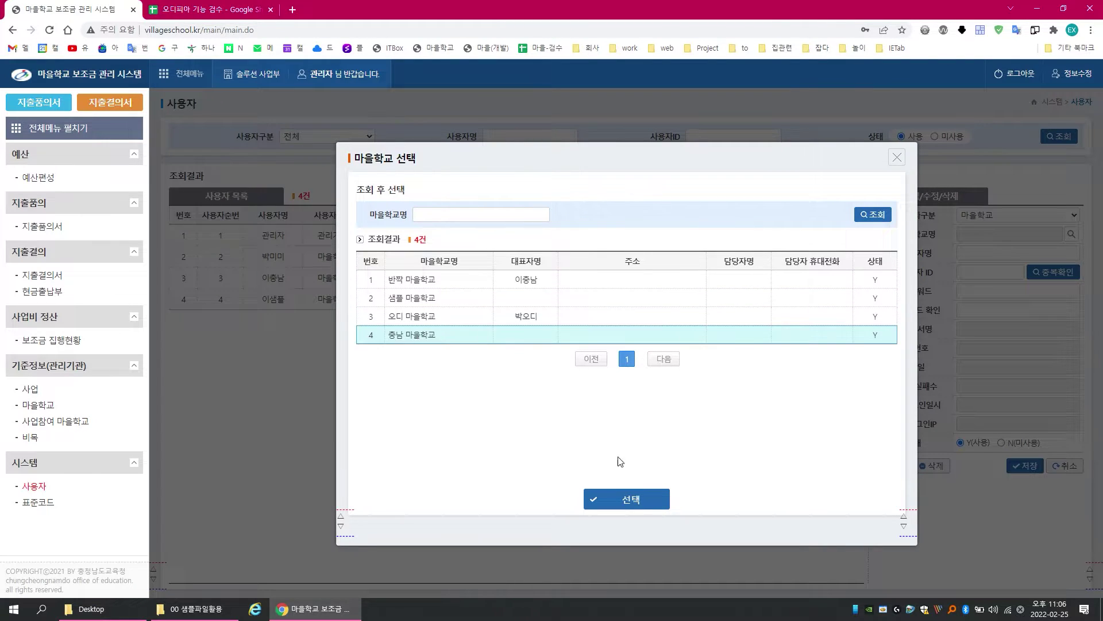
left_click(622, 501)
Step: Enter the new user's name and a login ID
left_click(989, 254)
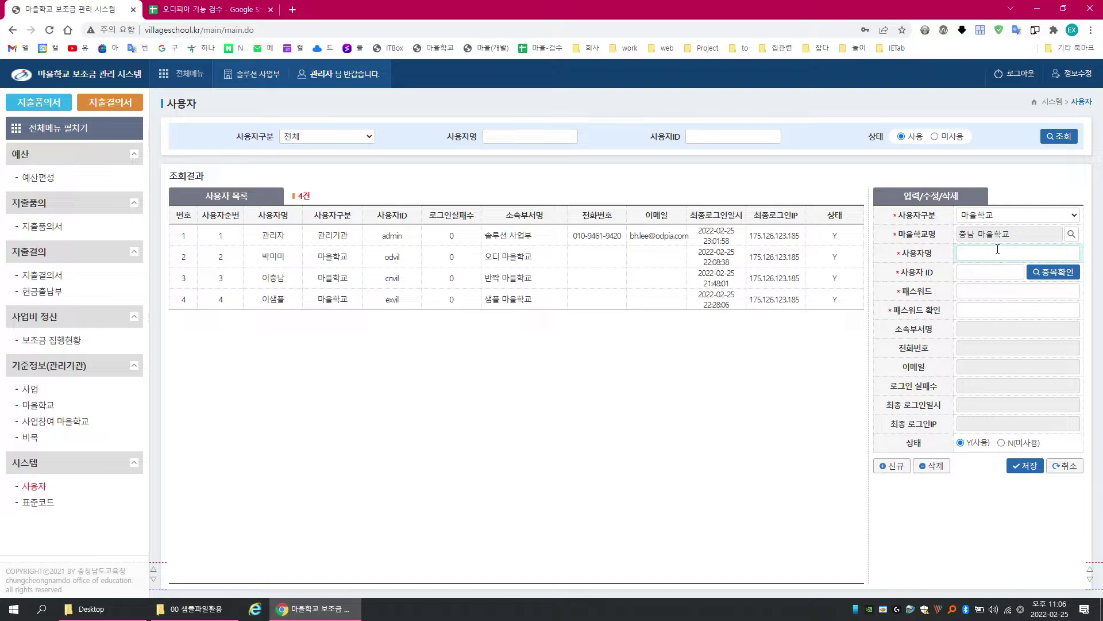
left_click(992, 250)
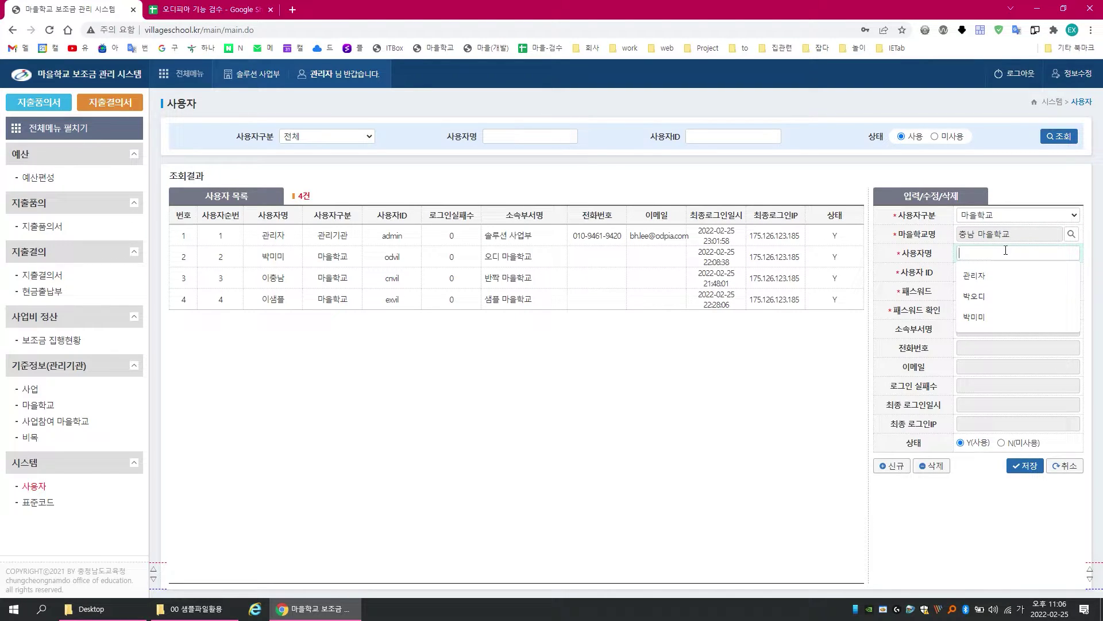
type("이추")
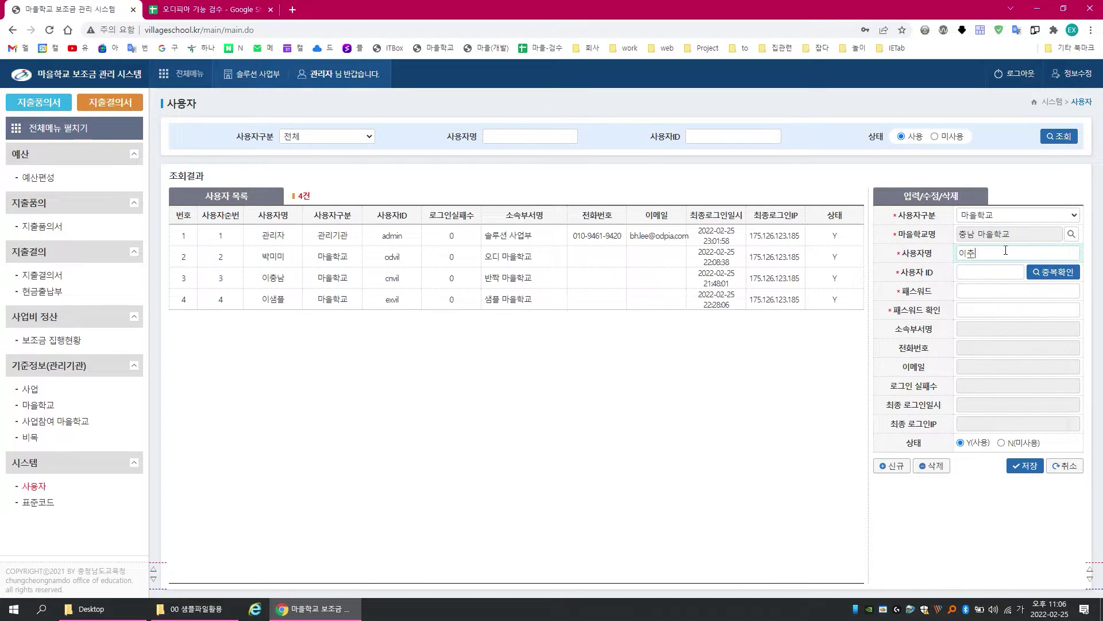
type("남")
left_click(993, 270)
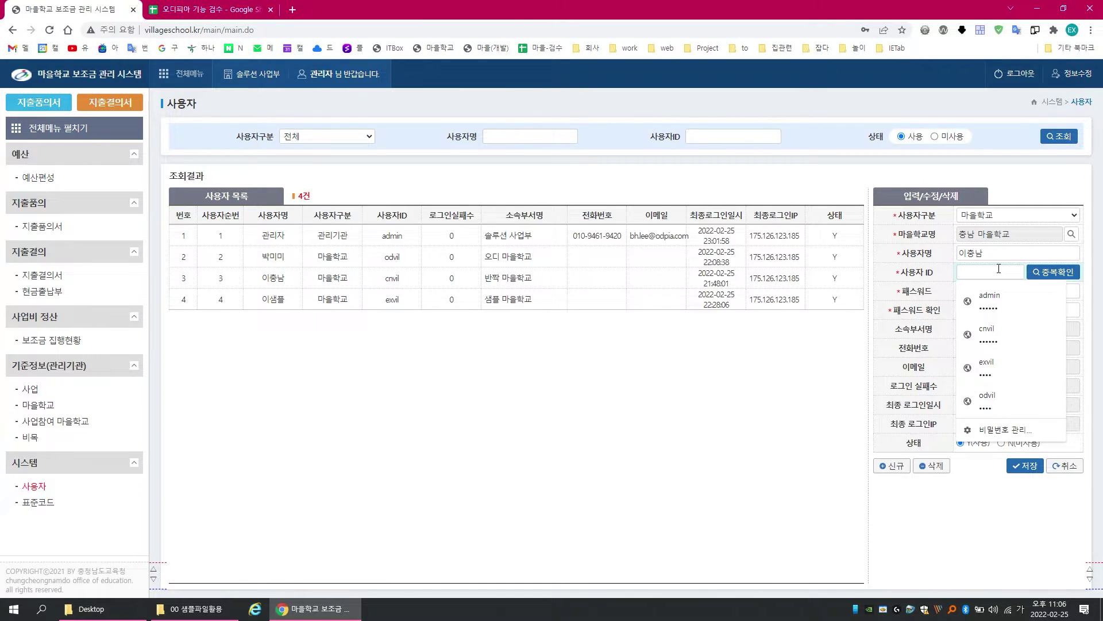
type("추")
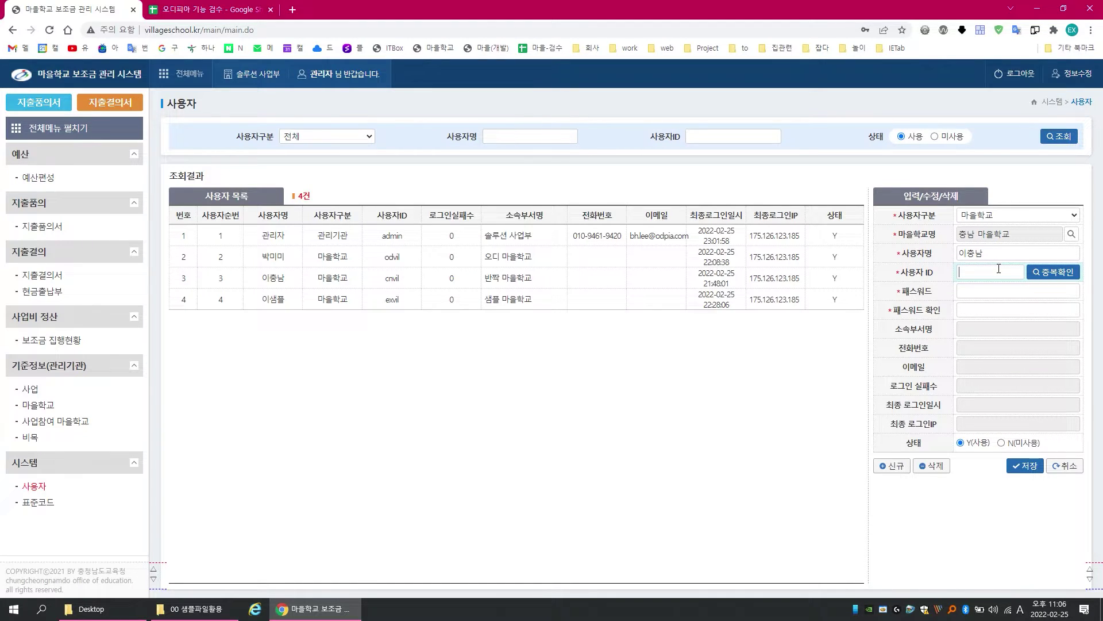
type("c")
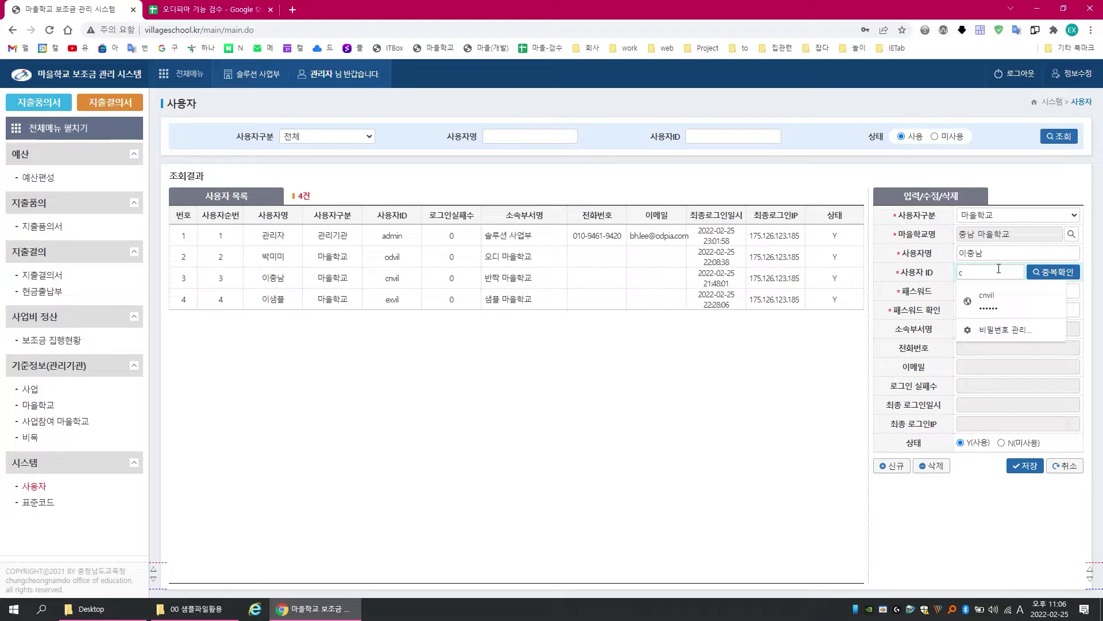
type("namvil")
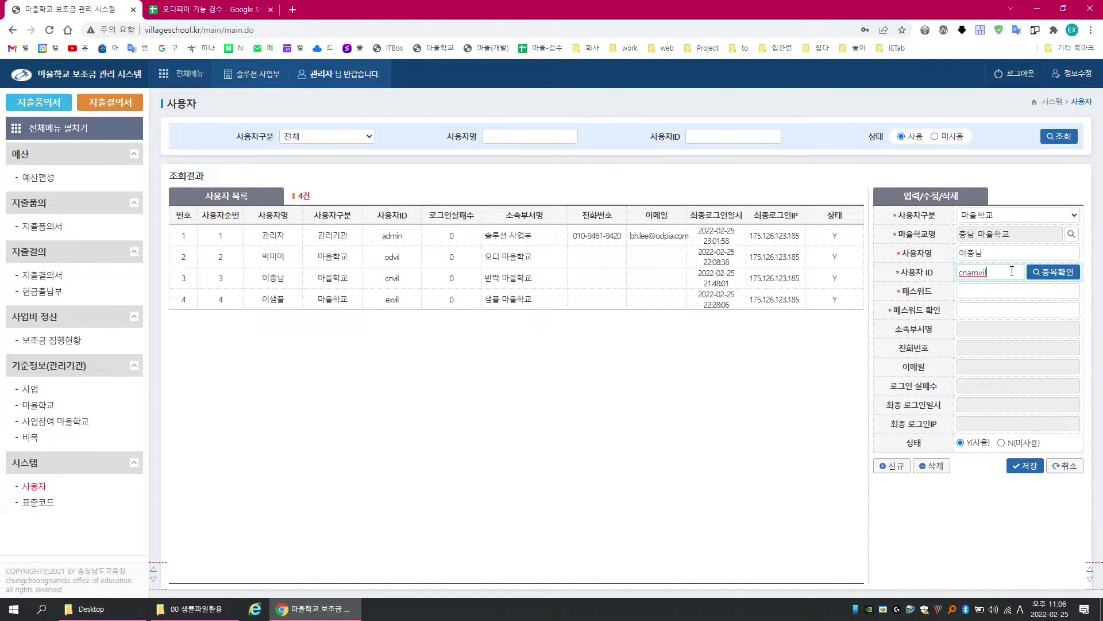
Step: Edit the login ID and recheck with 중복확인 until it is reported available
left_click(1052, 273)
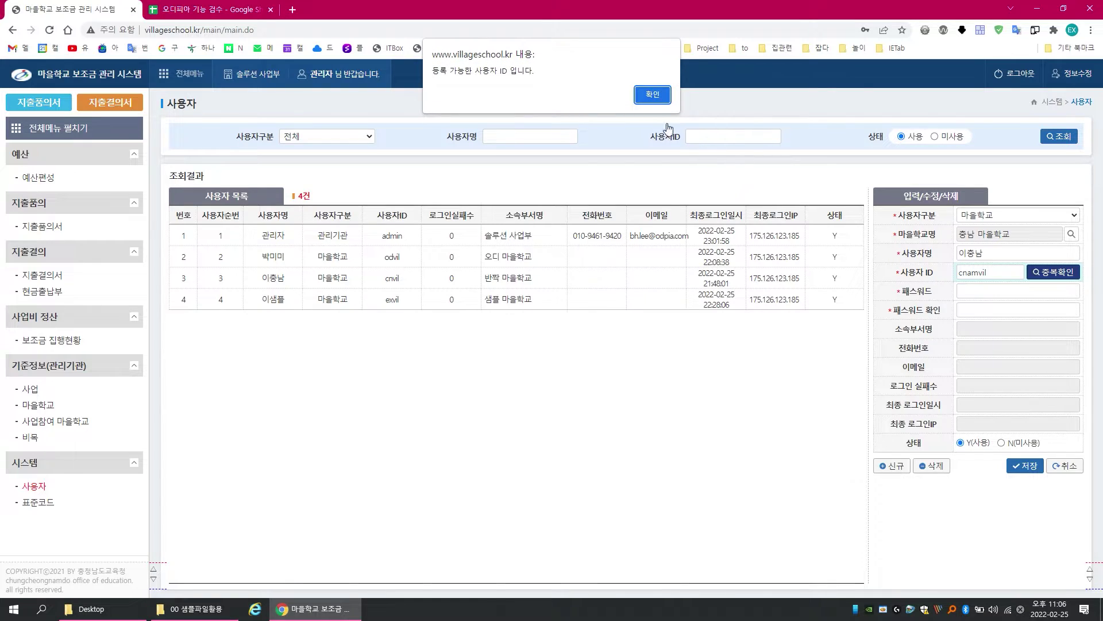
left_click(654, 101)
double_click(972, 274)
left_click(972, 274)
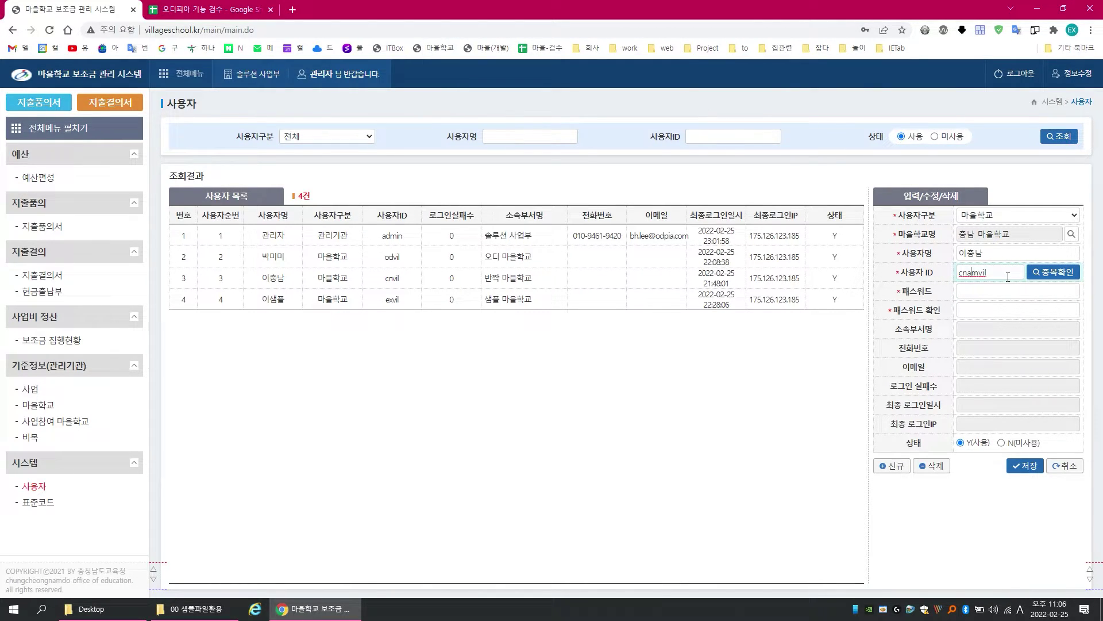
key("BackSpace")
key("Delete")
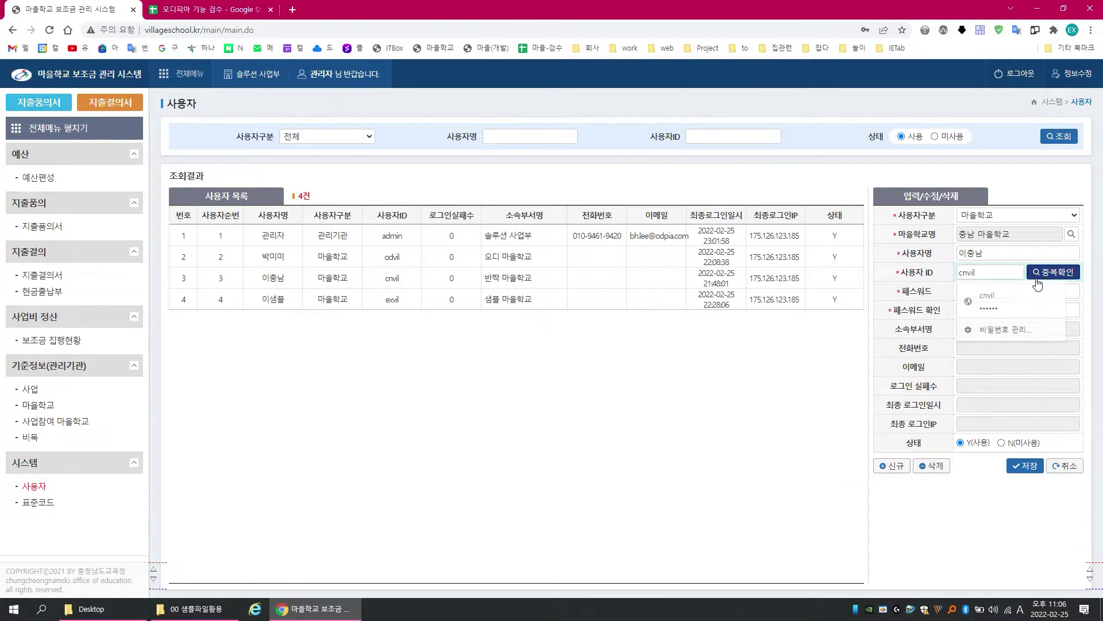
left_click(1052, 272)
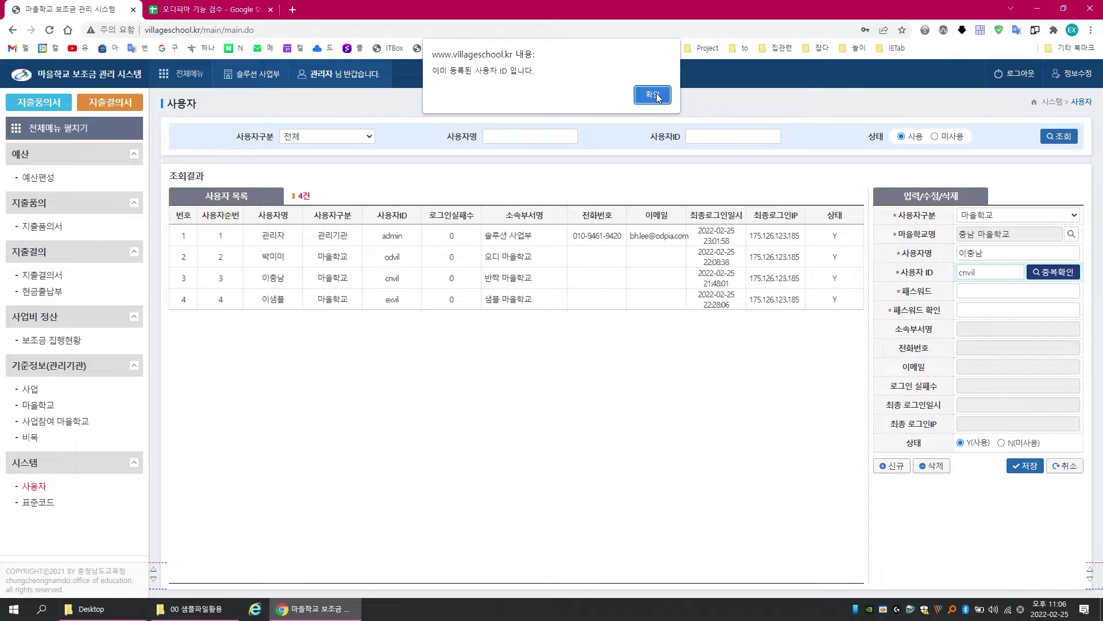
left_click(655, 94)
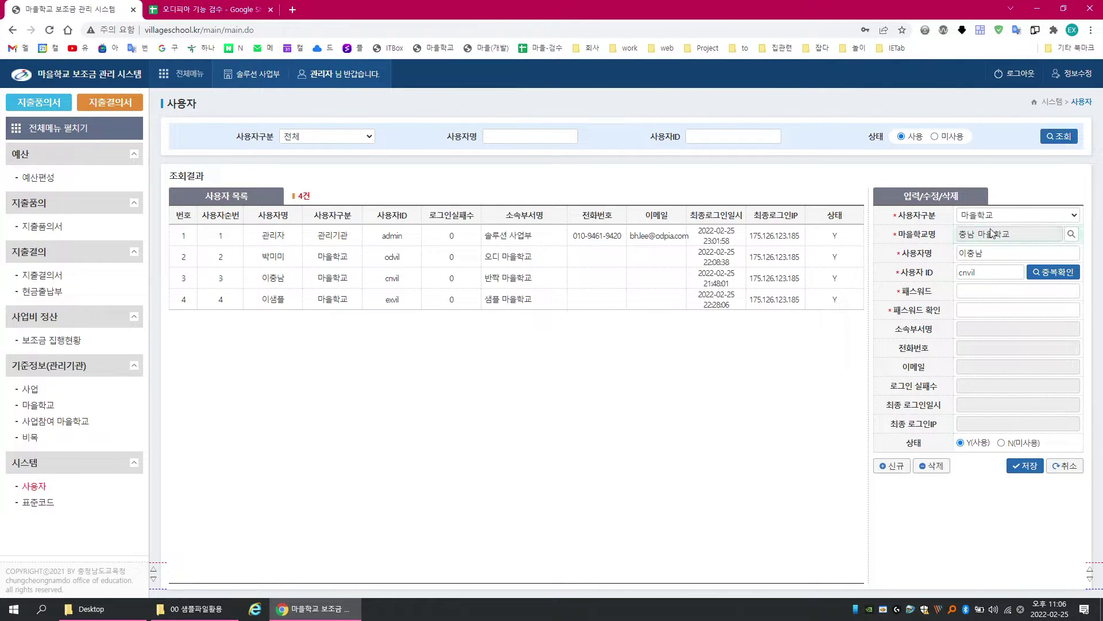
double_click(988, 272)
left_click(967, 275)
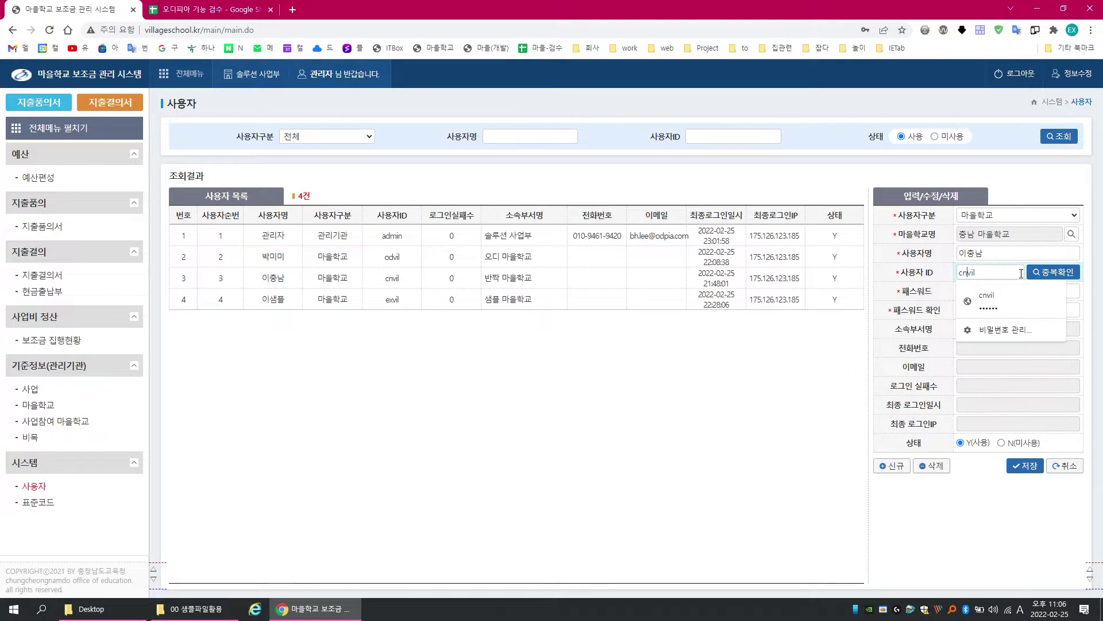
type("an")
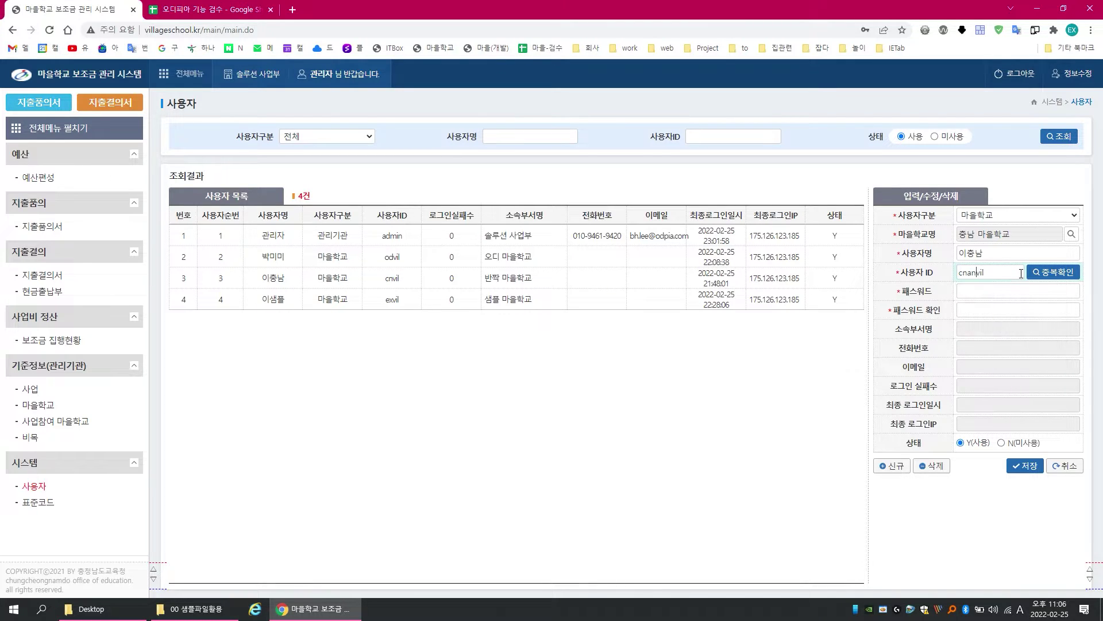
left_click(1053, 272)
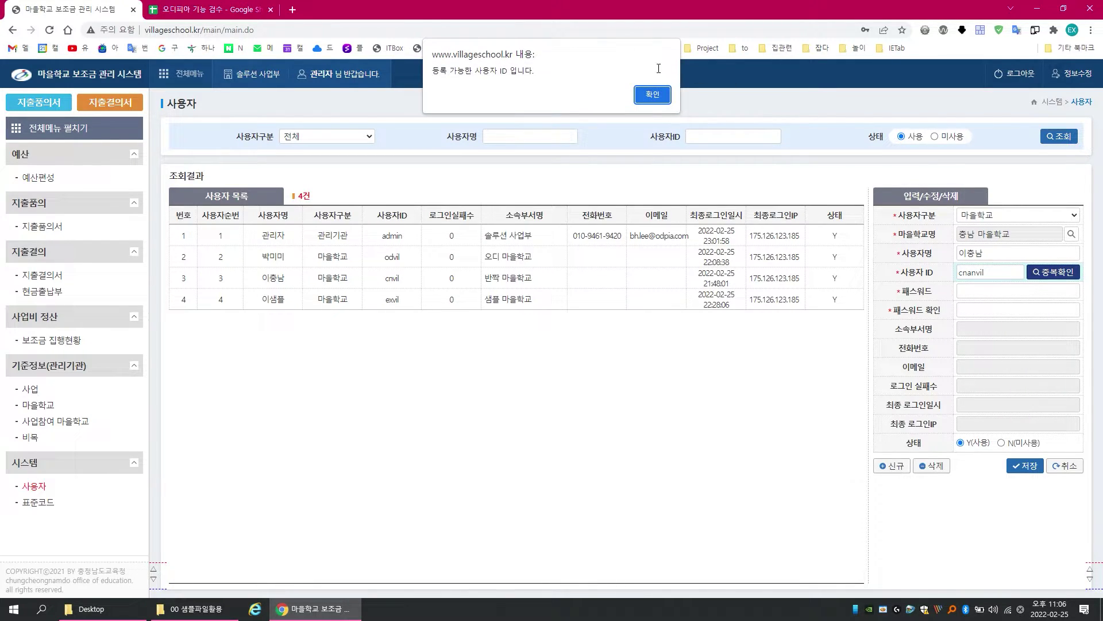
left_click(653, 96)
Step: Enter the account password and save the user, making it user 5 in the list
left_click(972, 293)
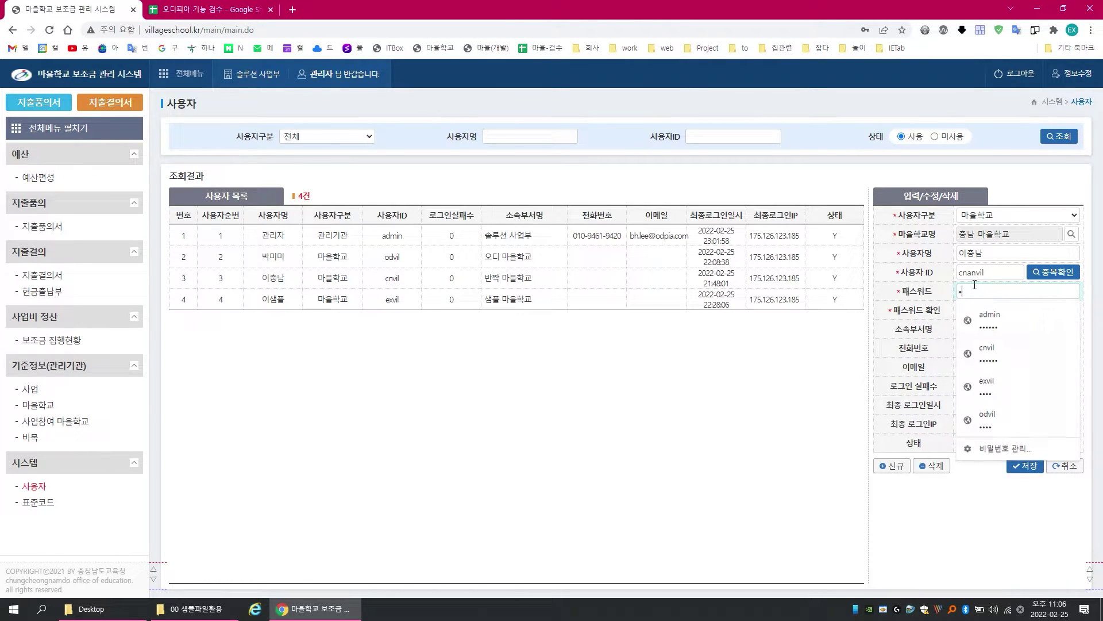
type("1234")
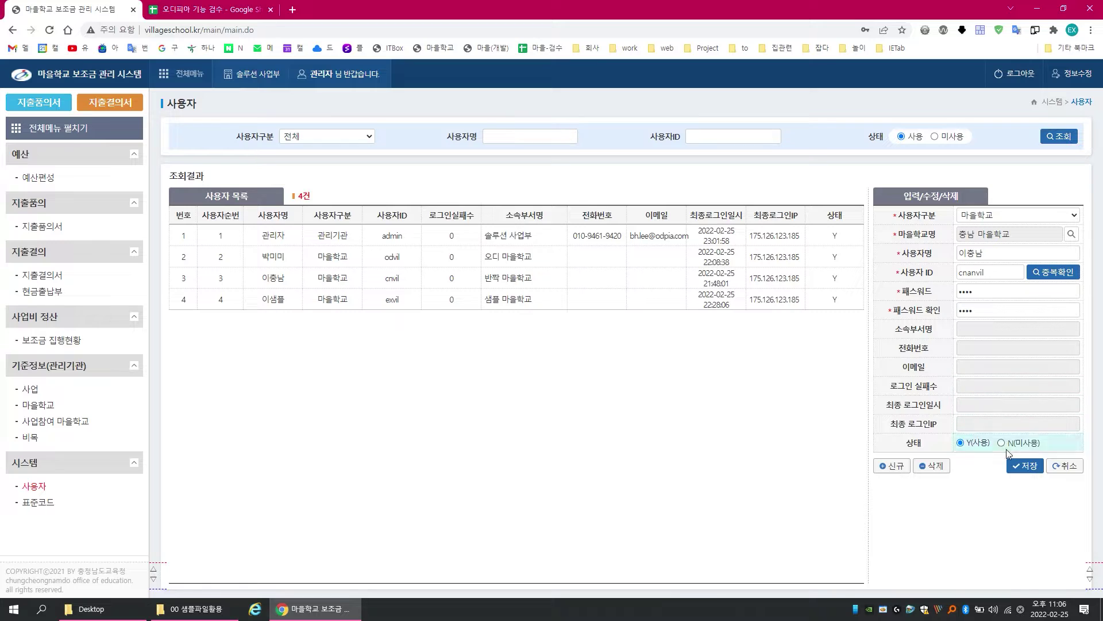
left_click(1024, 465)
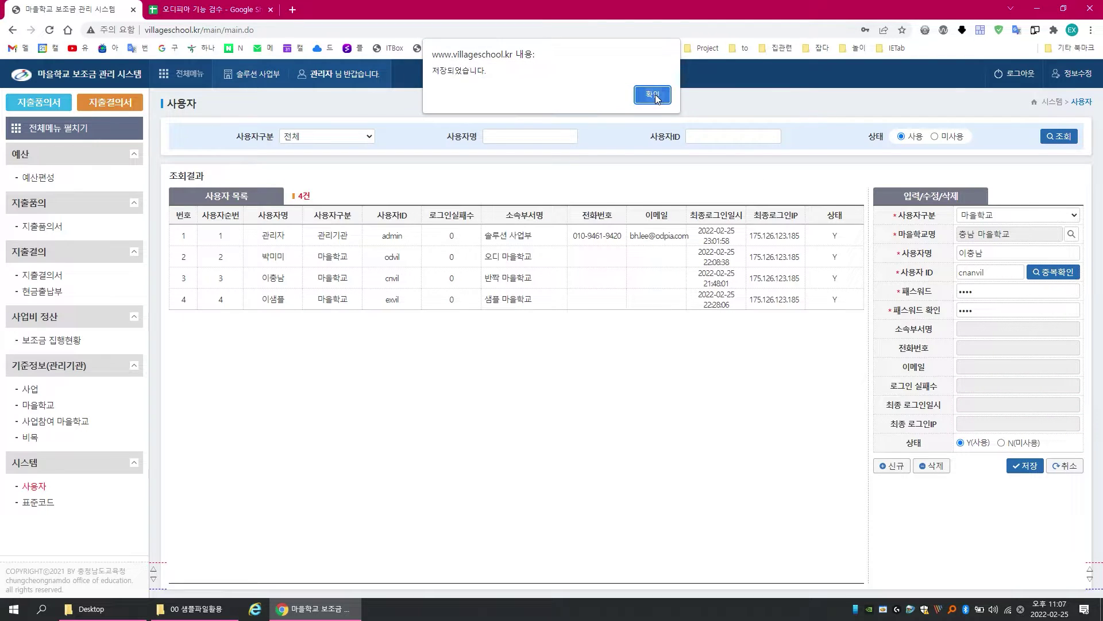
left_click(625, 97)
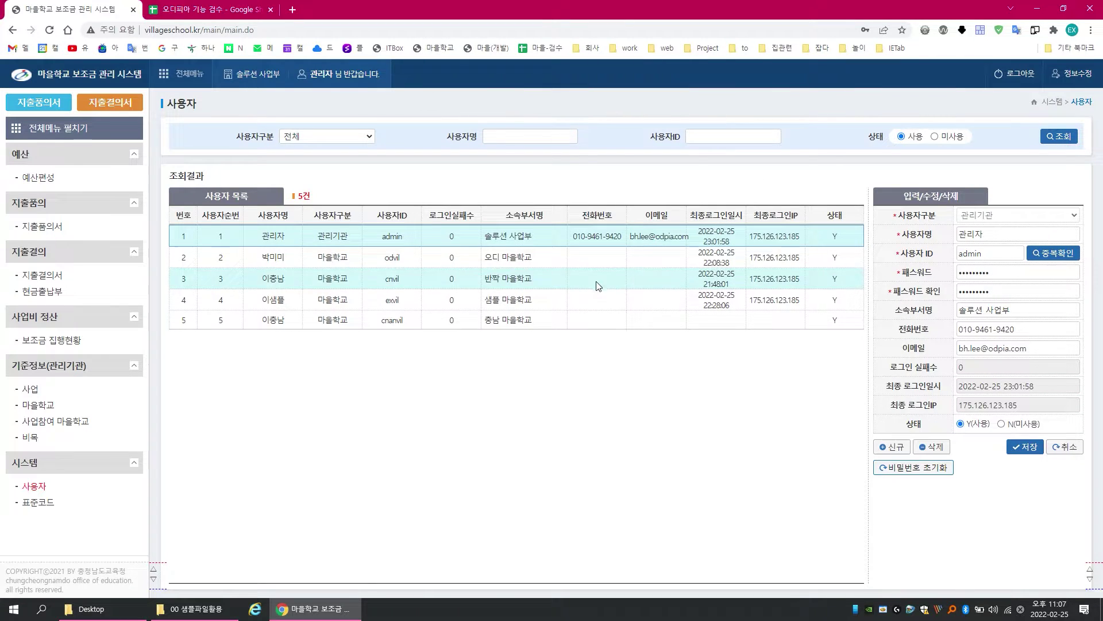
left_click(339, 325)
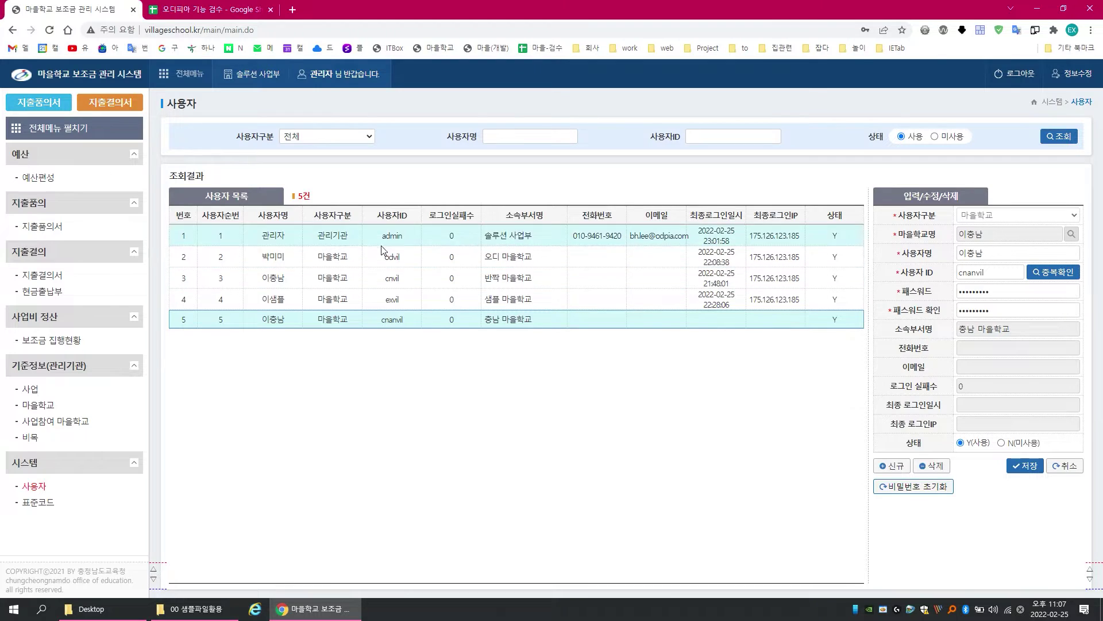
left_click(31, 440)
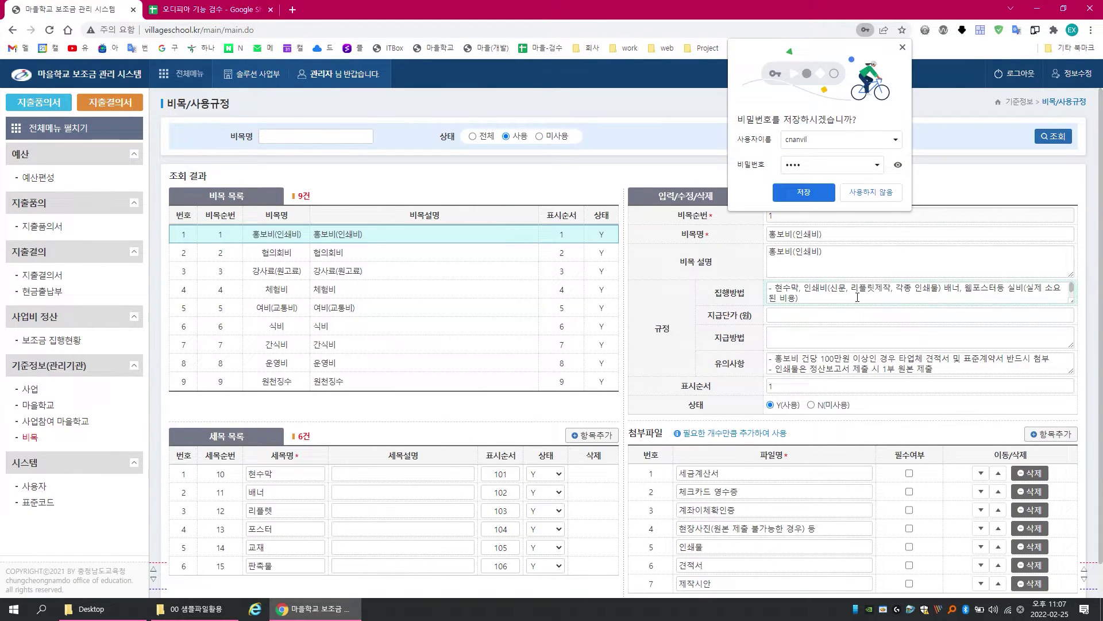
Step: Review the rules of each expense item, 협의회비 through 원천징수, ending on 홍보비(인쇄비)
left_click(871, 192)
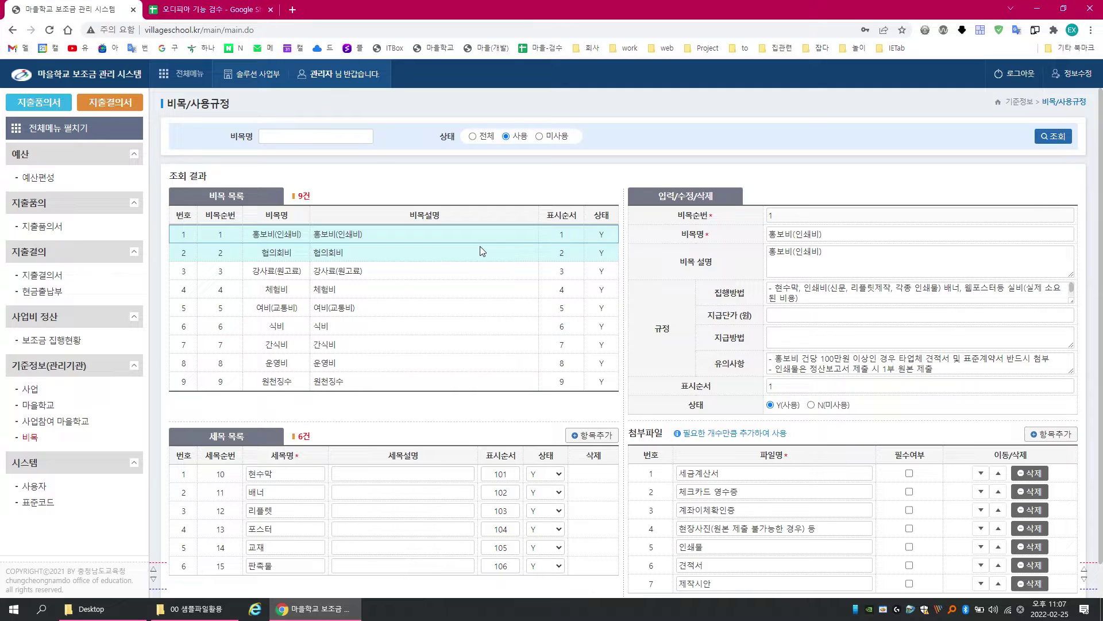
scroll(381, 249, "down", 1)
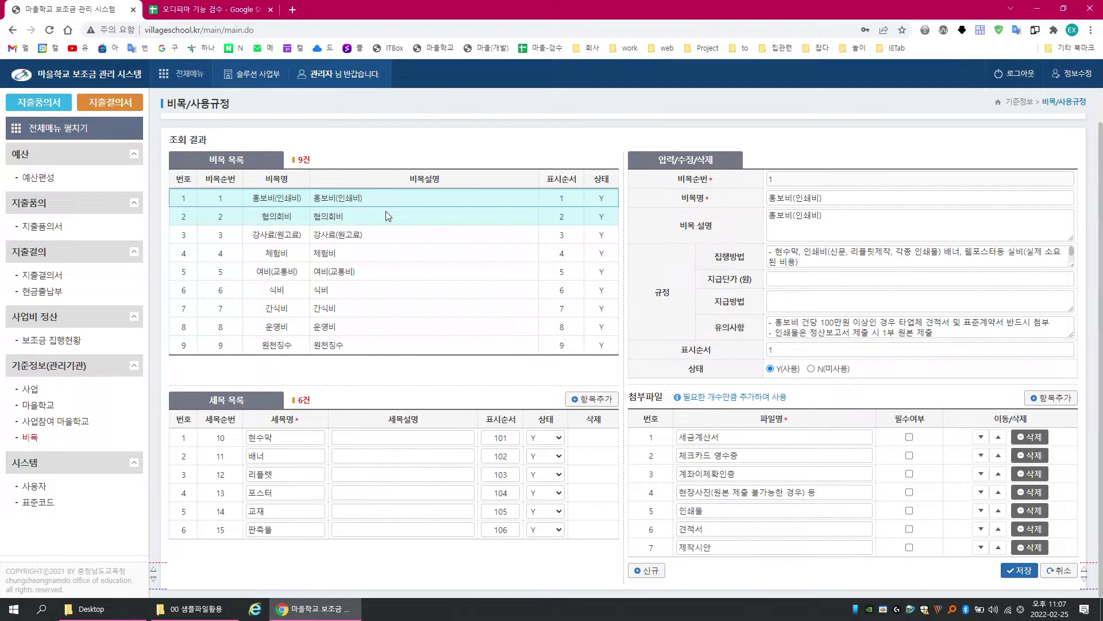
left_click(364, 219)
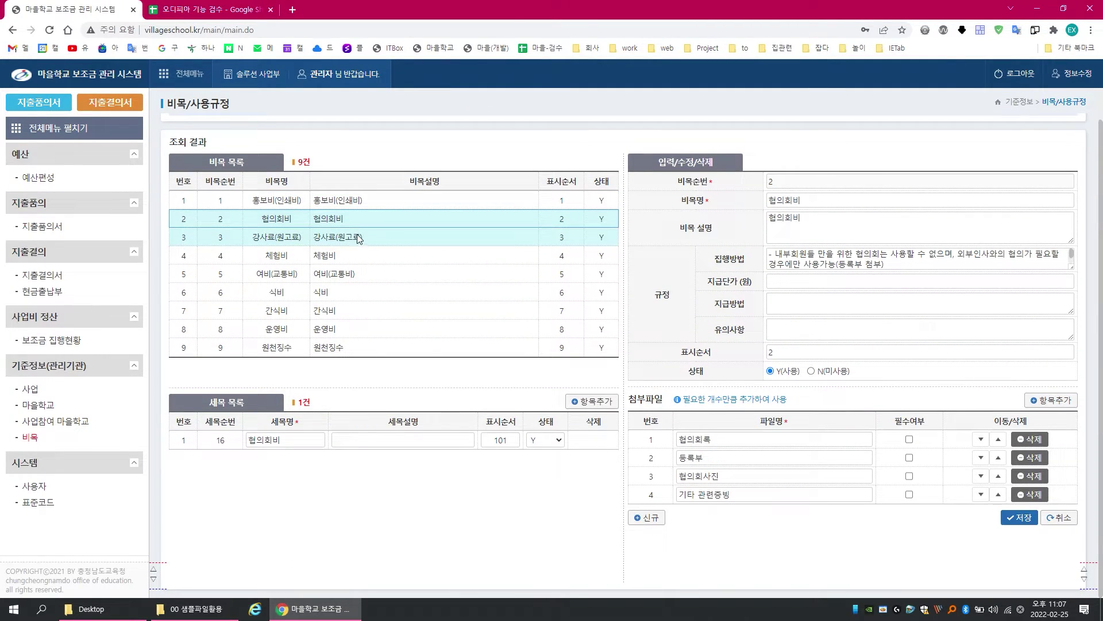
left_click(358, 241)
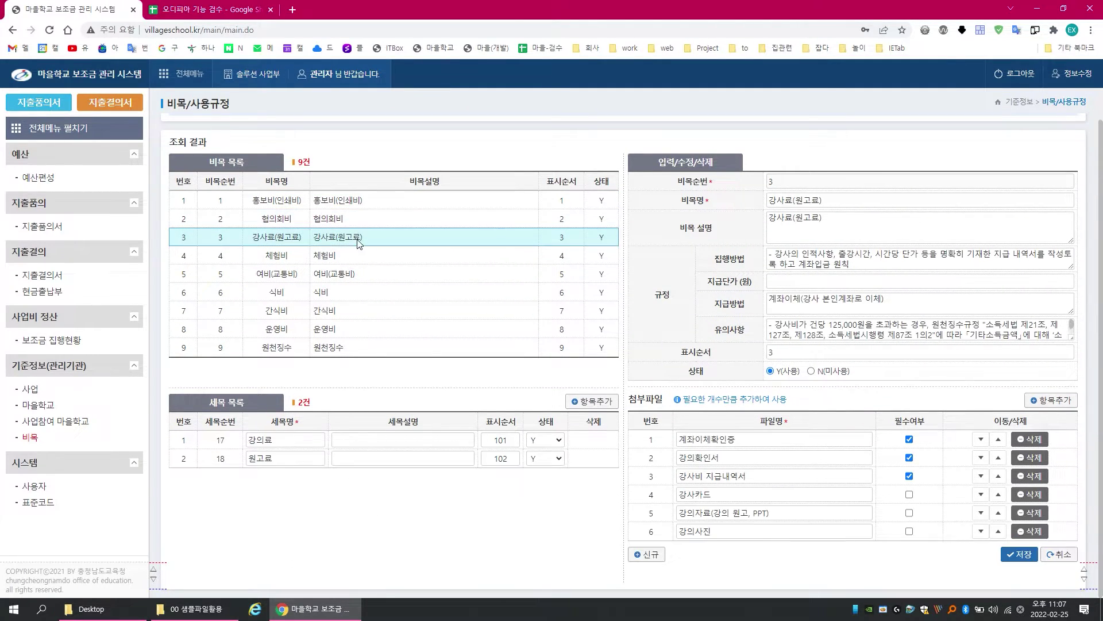
left_click(297, 260)
left_click(294, 278)
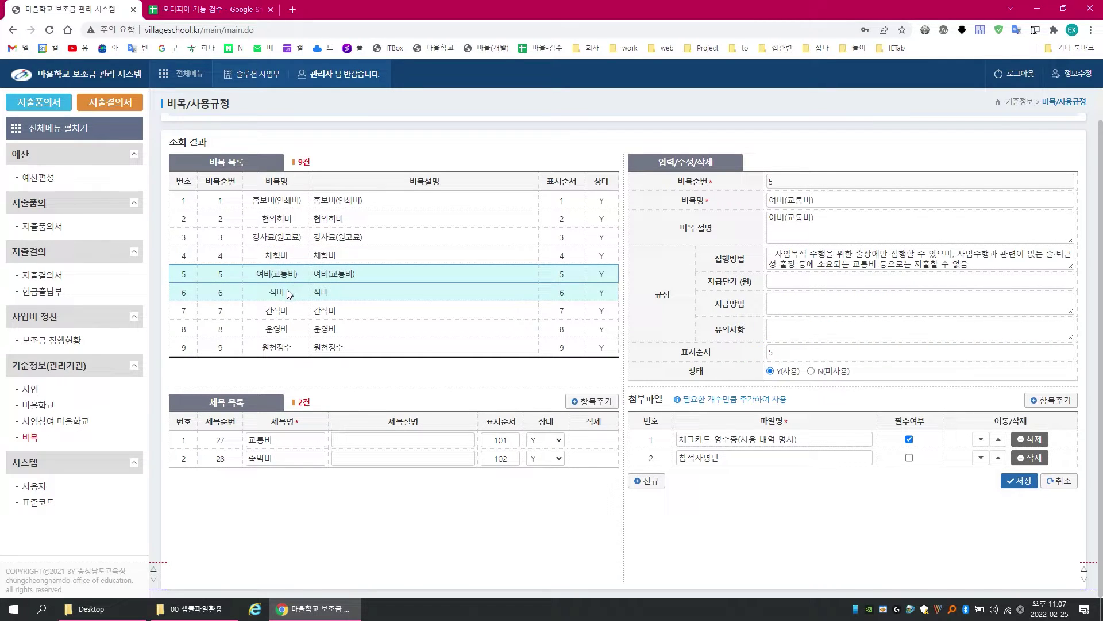
left_click(287, 290)
left_click(288, 309)
left_click(294, 332)
left_click(305, 349)
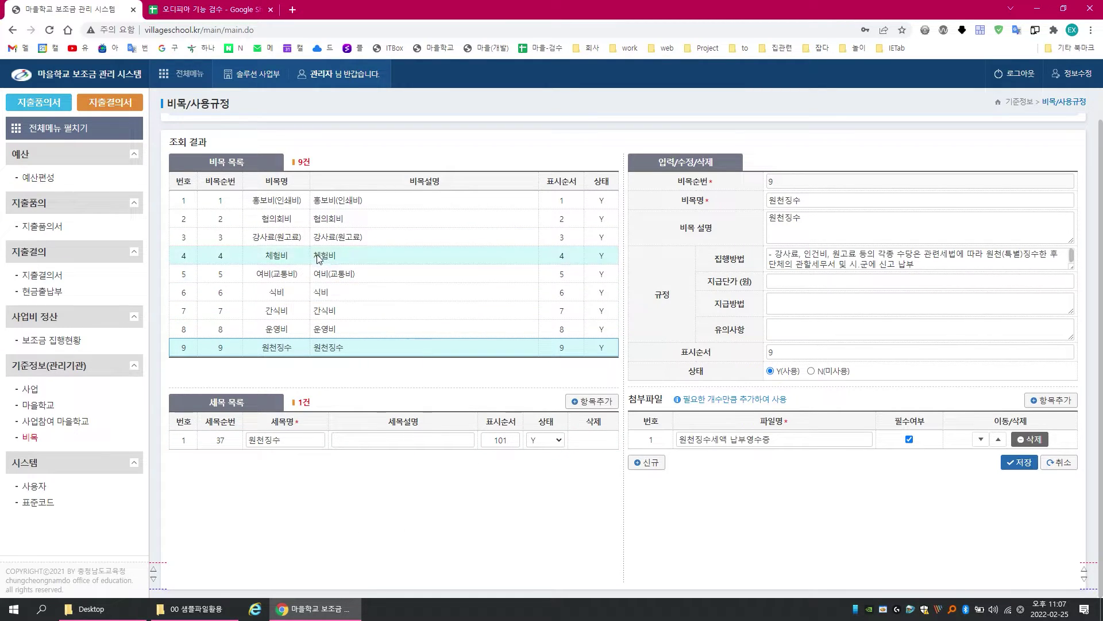
left_click(309, 201)
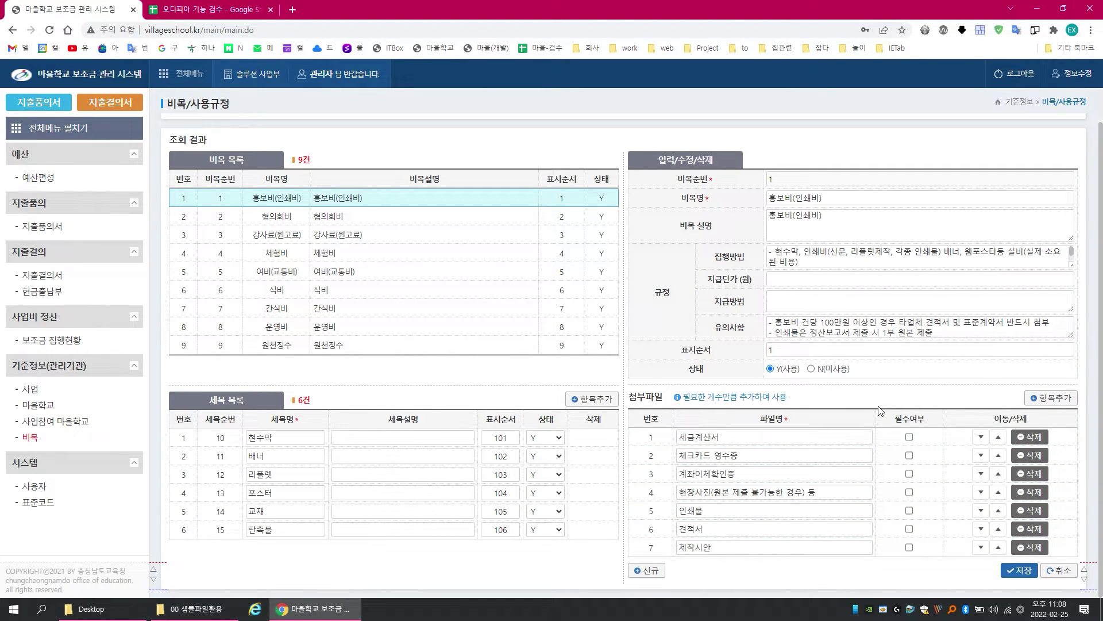
Step: Save 강사료(원고료) with 계좌이체확인증, 강의확인서 and 강사비 지급내역서 as required attachments
left_click(368, 240)
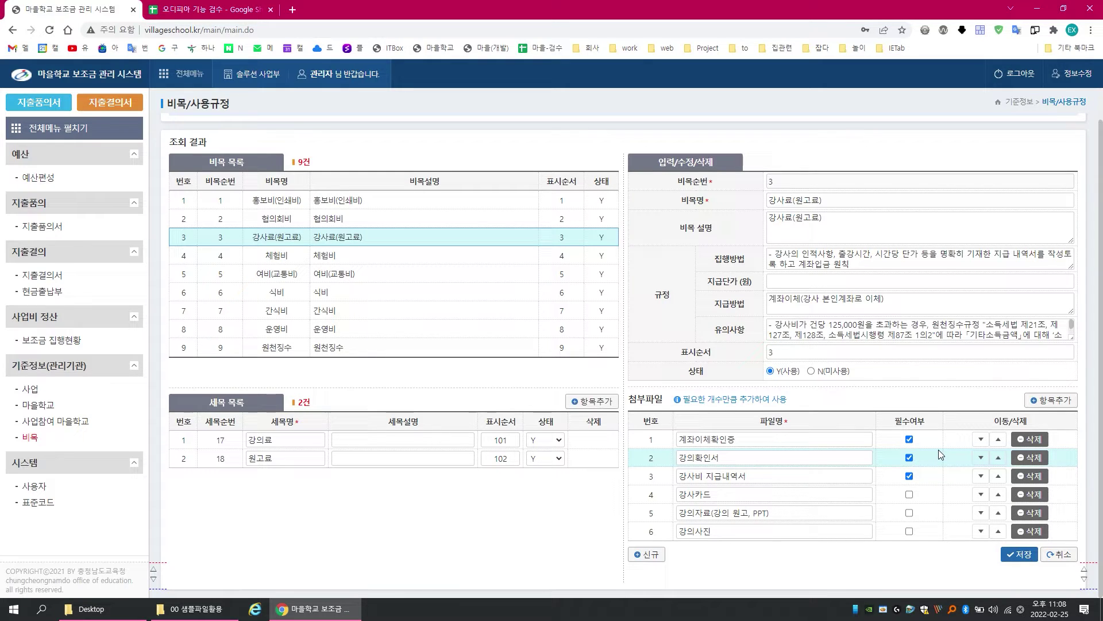
left_click(1013, 555)
left_click(609, 104)
left_click(683, 92)
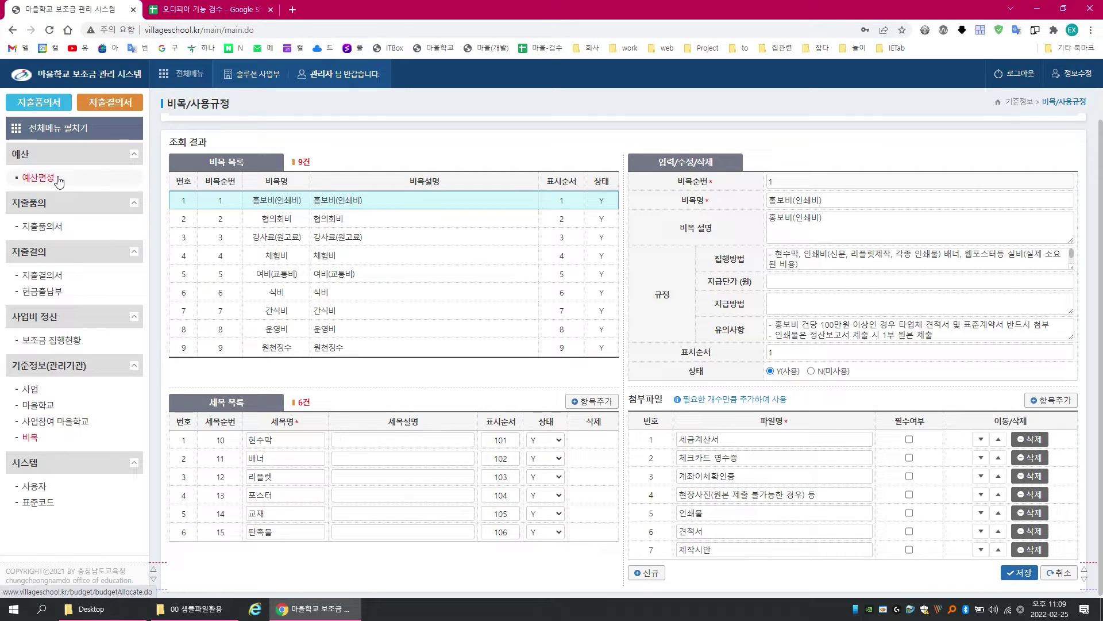
Step: Look up the budget plan for the 2022 project filtered to 반짝 마을학교
left_click(41, 179)
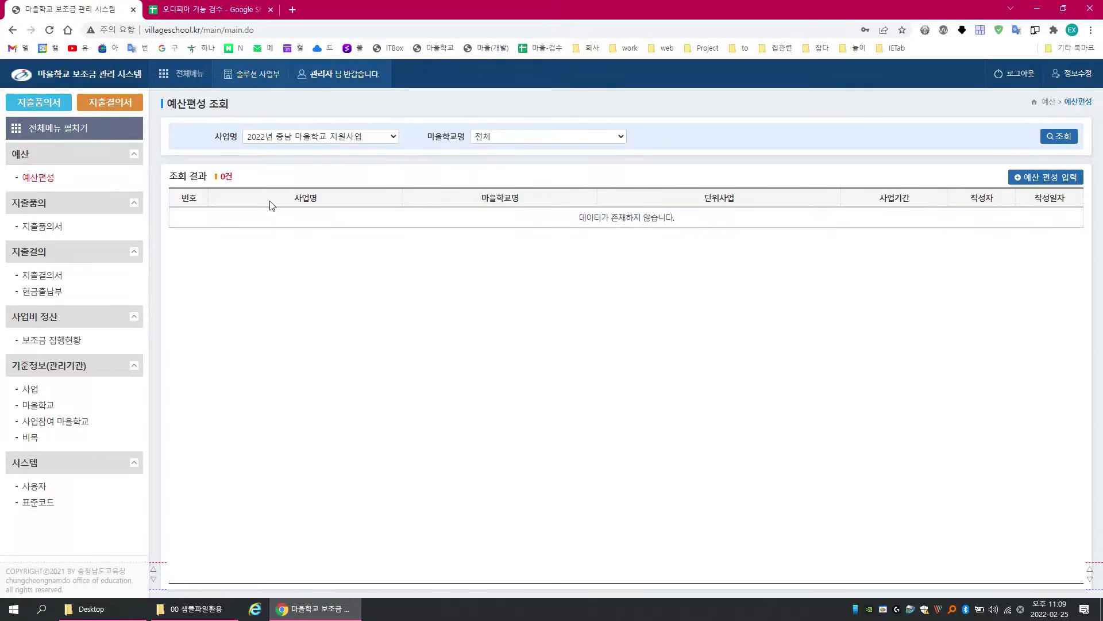
left_click(360, 137)
left_click(360, 137)
left_click(569, 137)
left_click(549, 166)
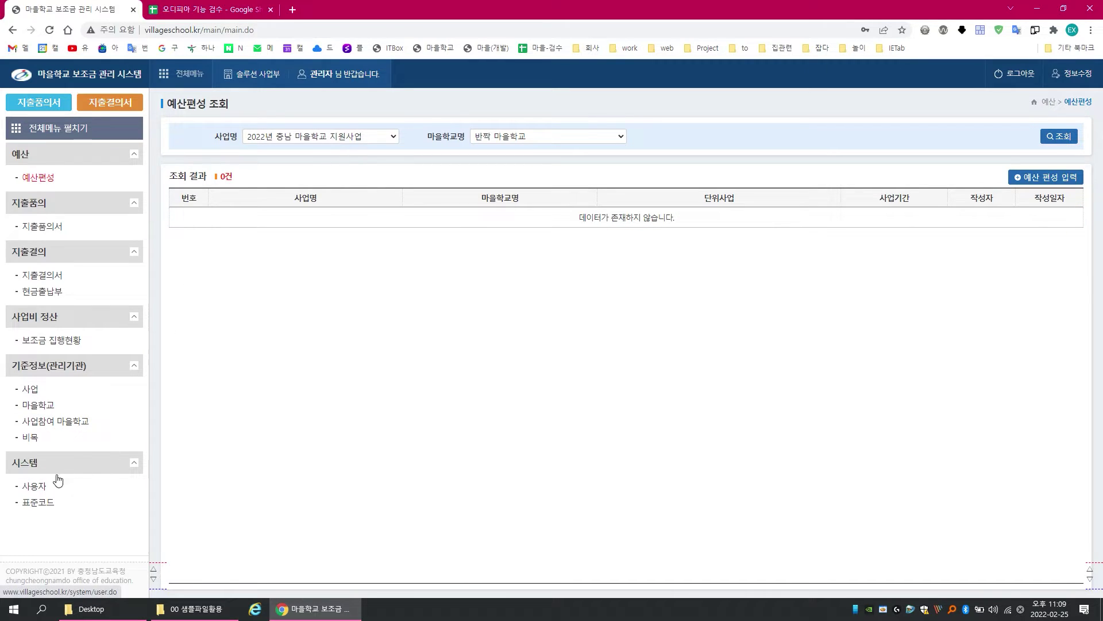
Step: Switch the unused 2020년 마을학교 지원사업 project to 사용 and save it
left_click(54, 408)
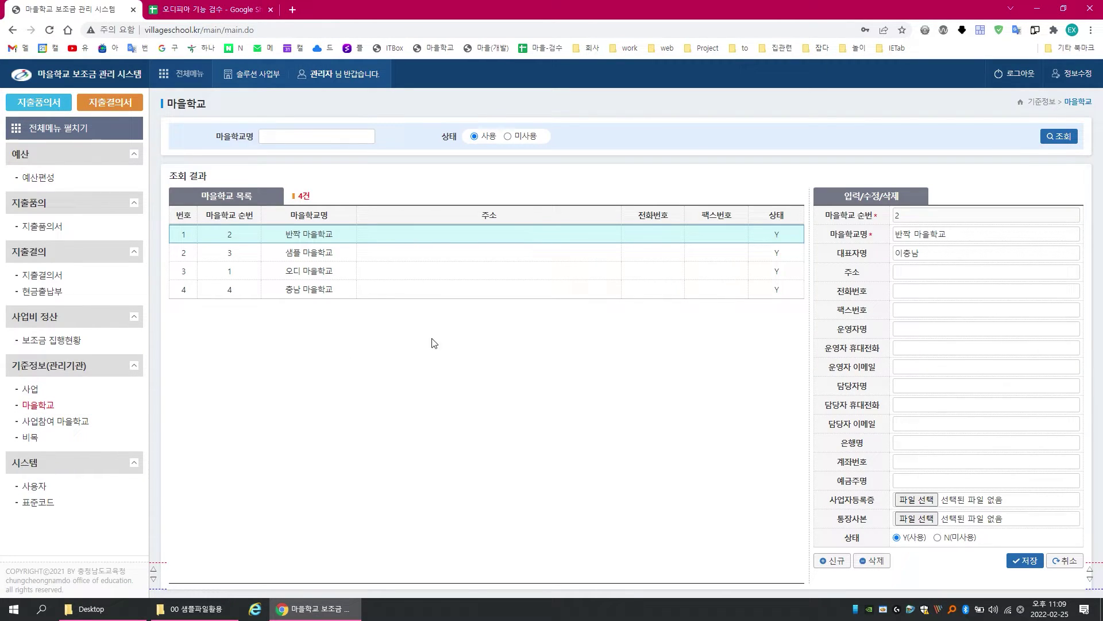
left_click(38, 390)
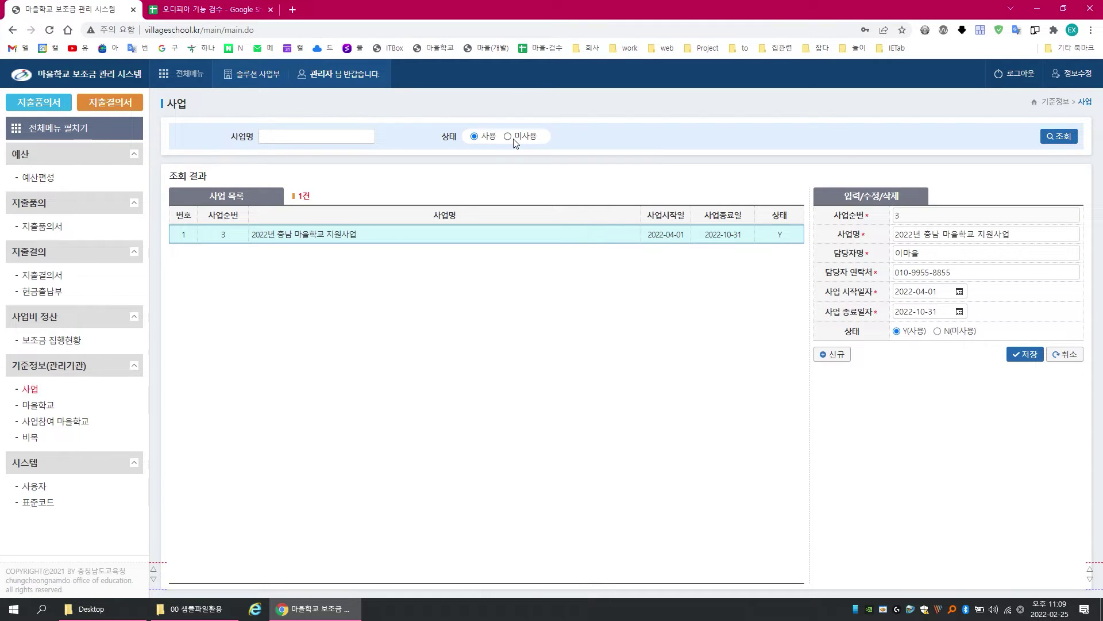
left_click(508, 137)
left_click(471, 254)
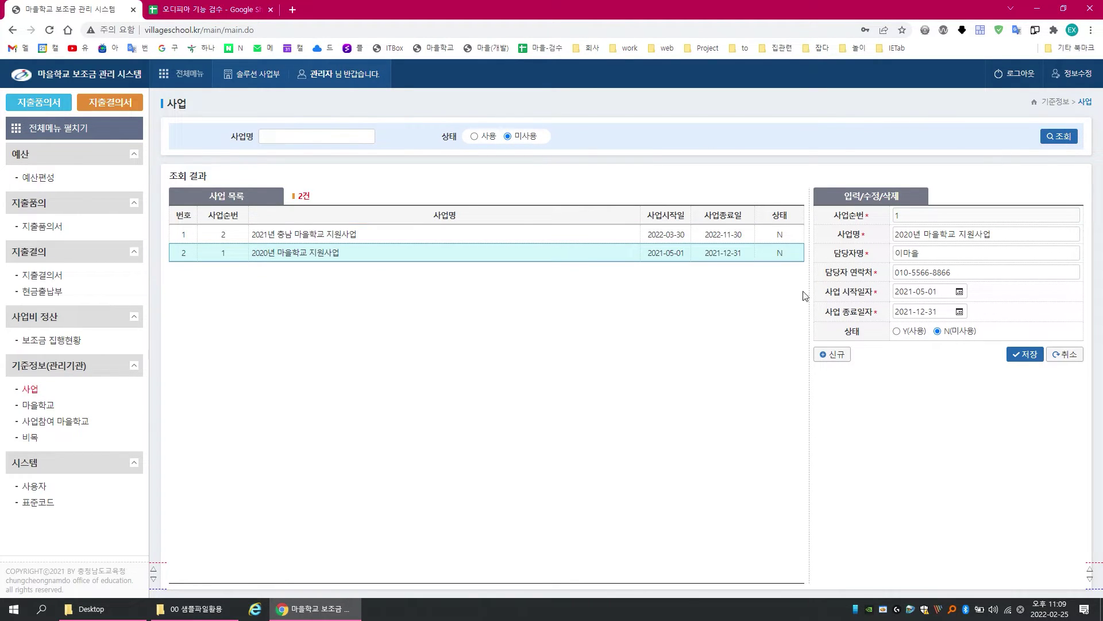
left_click(913, 334)
left_click(1025, 354)
left_click(605, 92)
left_click(644, 93)
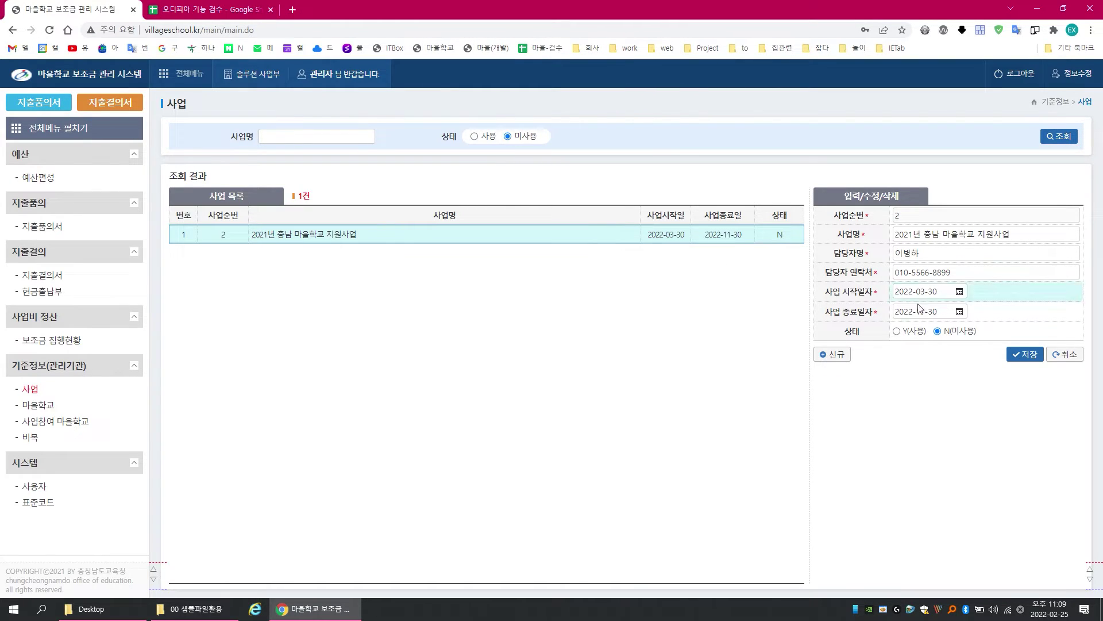
Step: Switch the 2021 project to 사용 as well, then filter the list to 사용 projects
left_click(911, 331)
left_click(1020, 354)
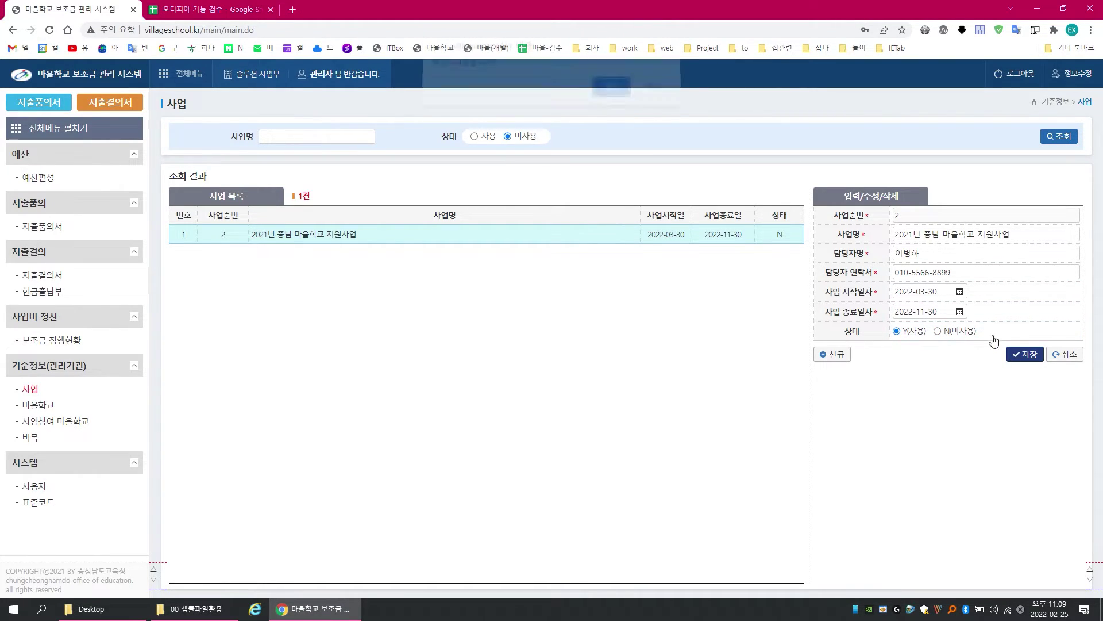
left_click(625, 100)
left_click(644, 93)
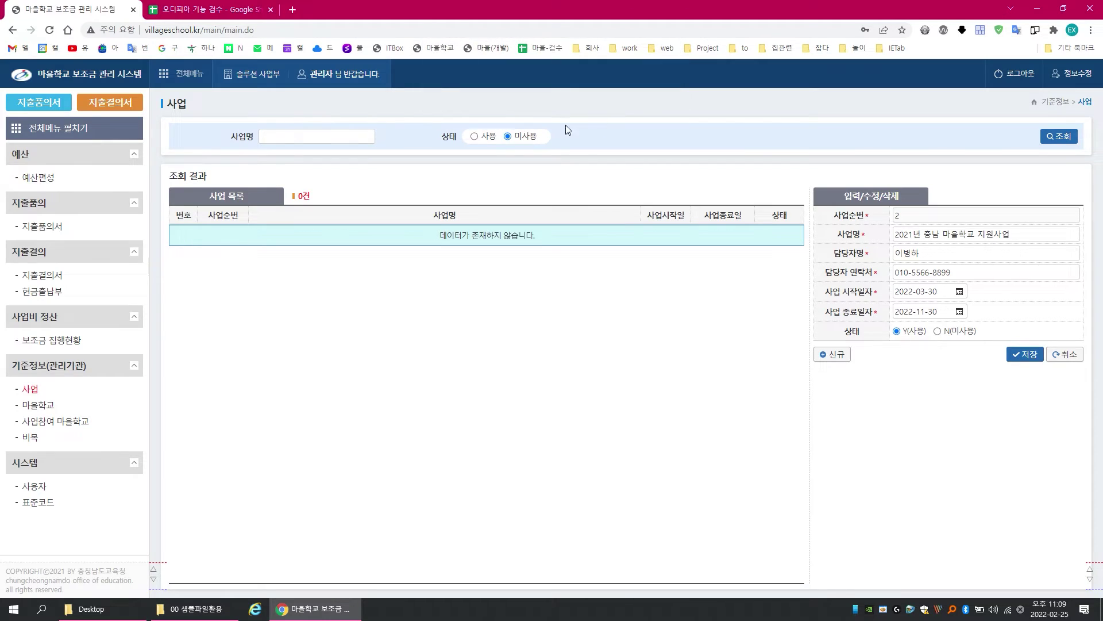
left_click(474, 137)
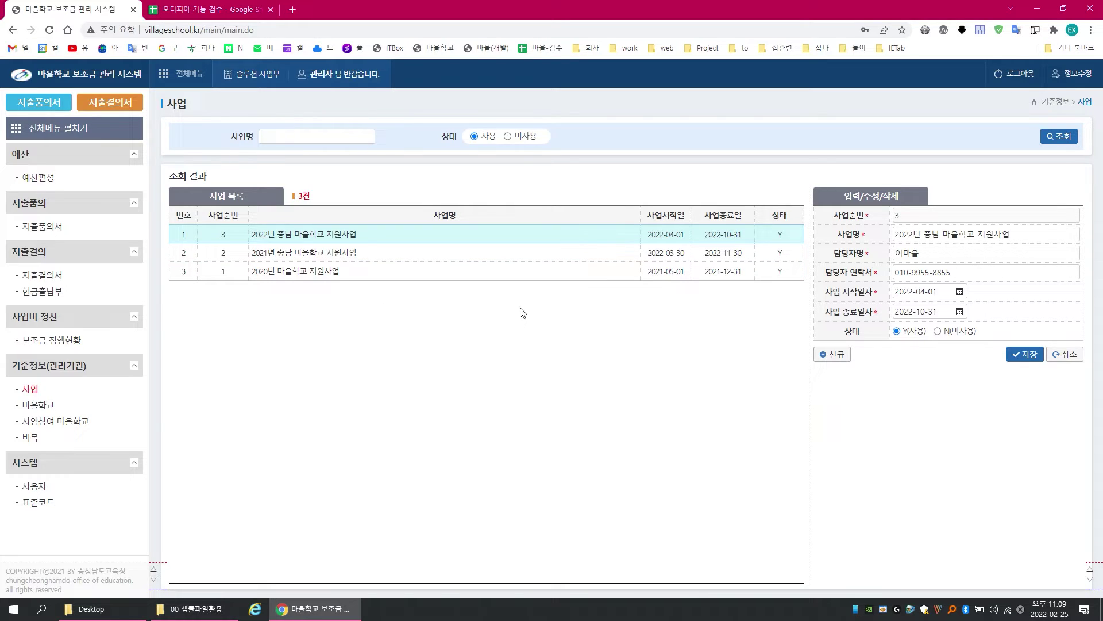
Step: On 예산편성 조회, filter budgets to 2021년 충남 마을학교 지원사업, then to 2020년 마을학교 지원사업
left_click(28, 179)
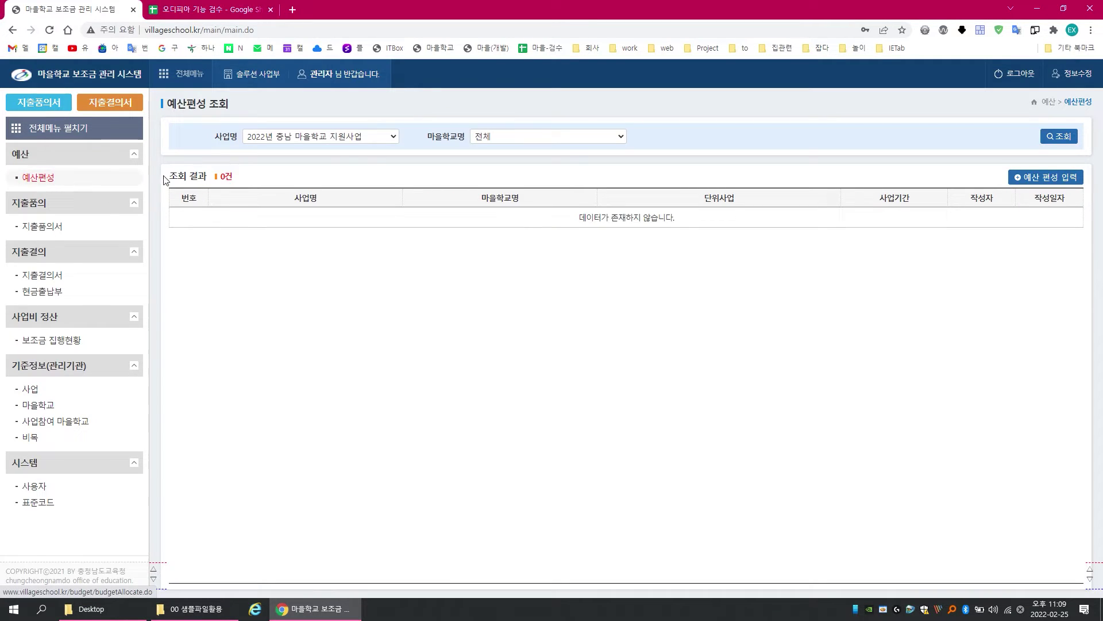
left_click(383, 140)
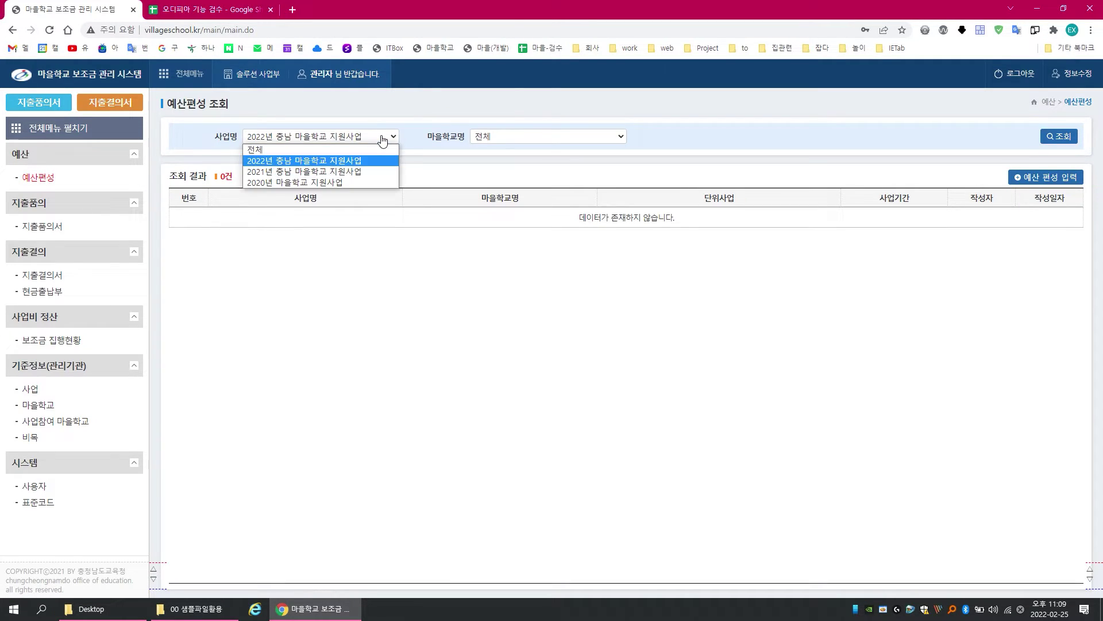
left_click(339, 171)
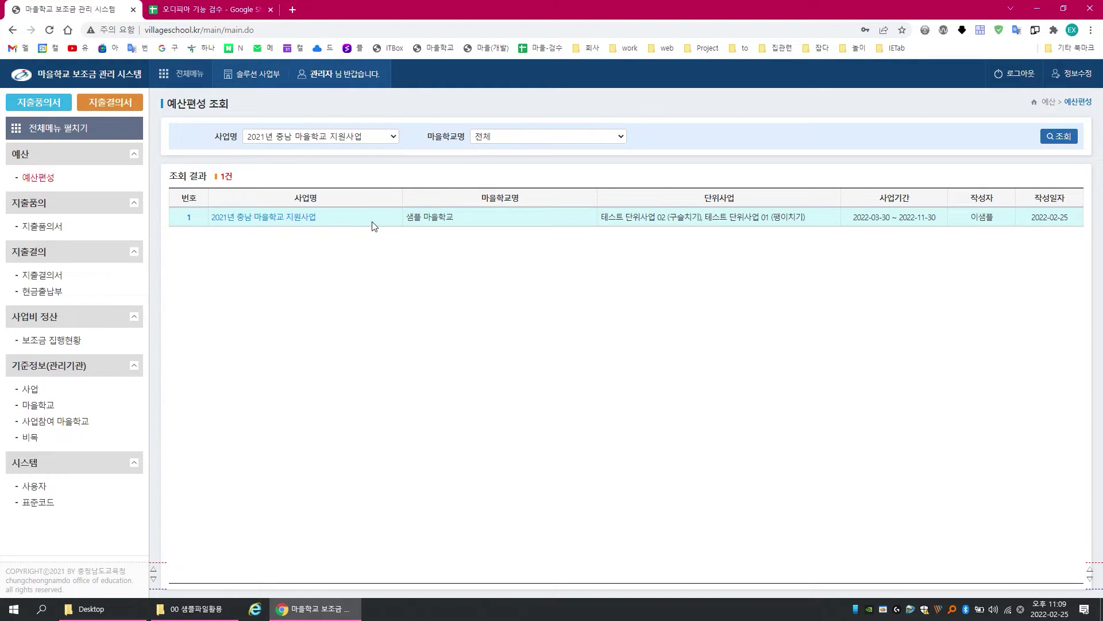
left_click(349, 141)
left_click(343, 182)
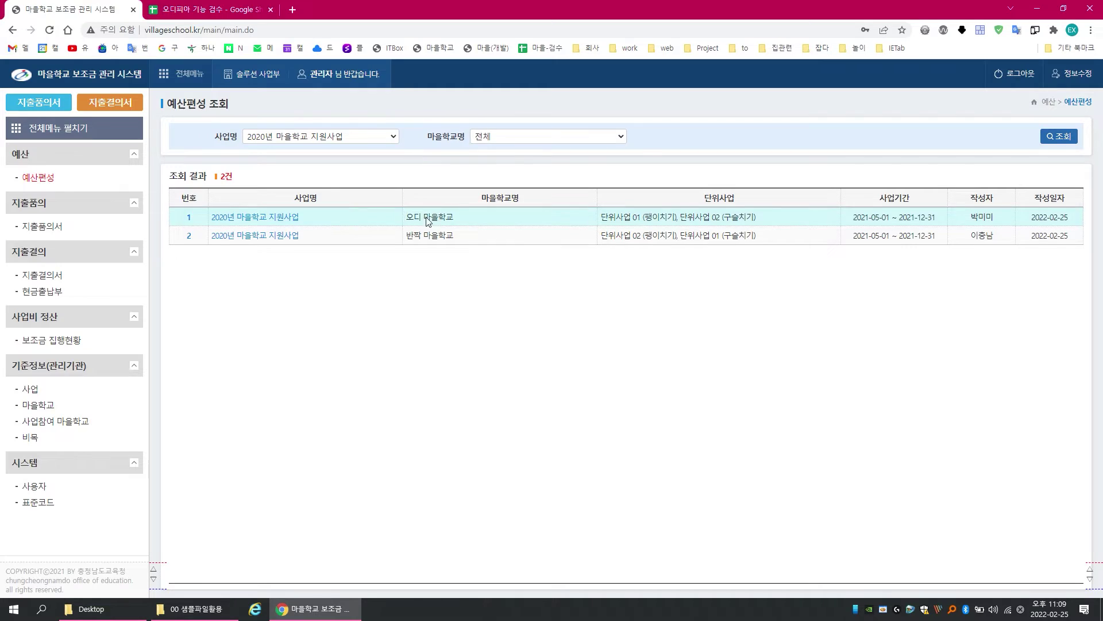
Step: Filter by 오디 마을학교, reset to all schools, and open 오디 마을학교's 2020 budget plan
left_click(523, 139)
left_click(527, 150)
left_click(531, 142)
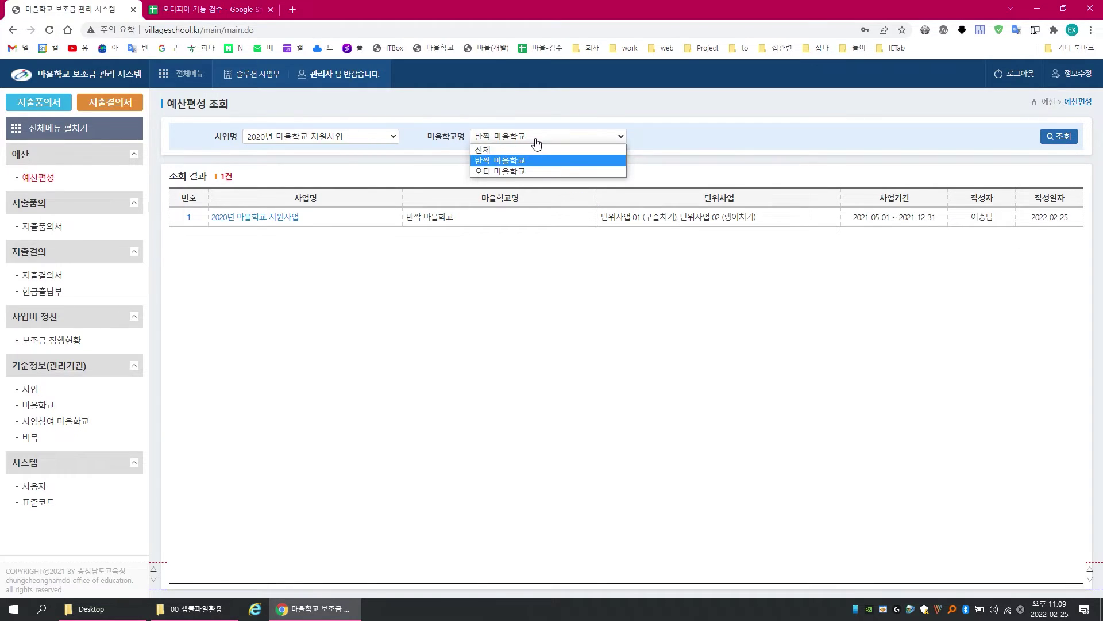
left_click(525, 171)
left_click(525, 141)
left_click(534, 150)
left_click(276, 221)
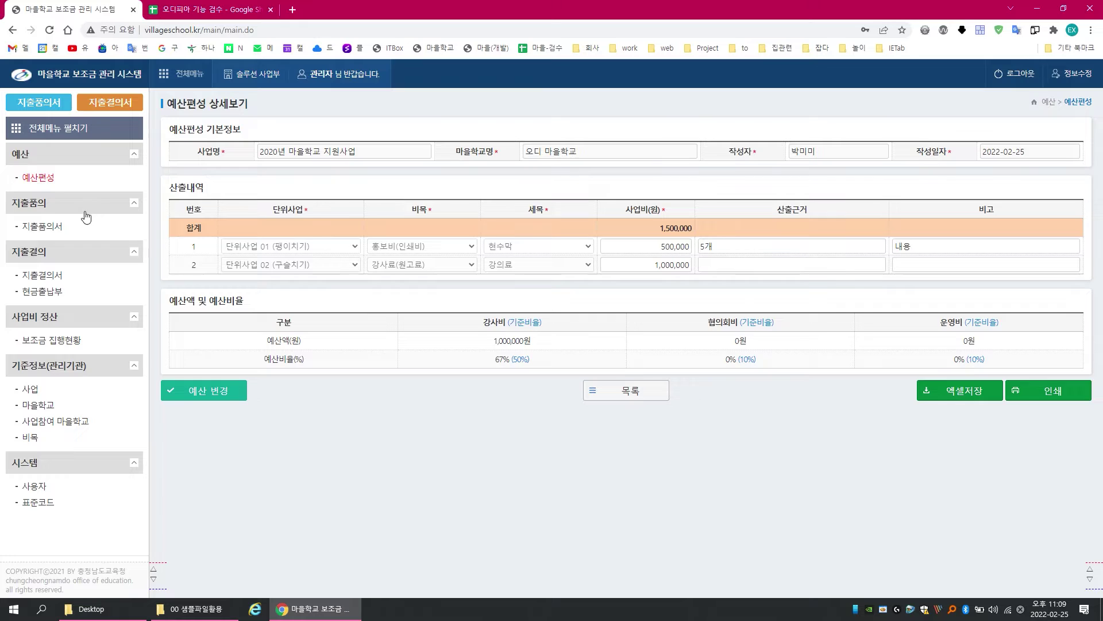
left_click(56, 226)
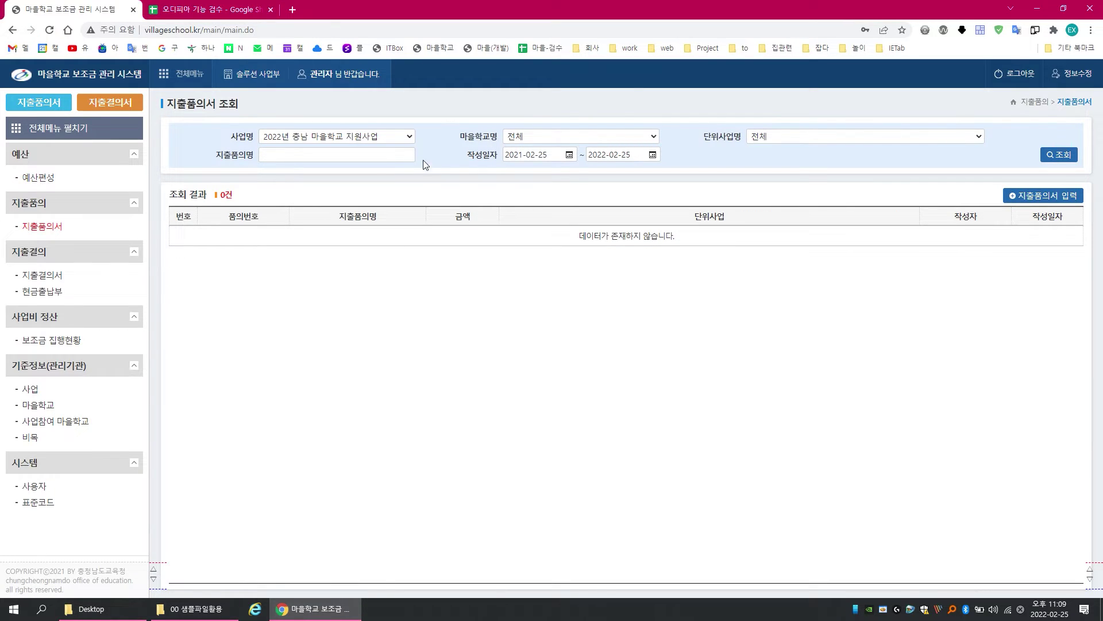
Step: Filter 지출품의서 to the 2020 project, view 충남 지출품의서 001, then refilter to 2021
left_click(394, 138)
left_click(378, 182)
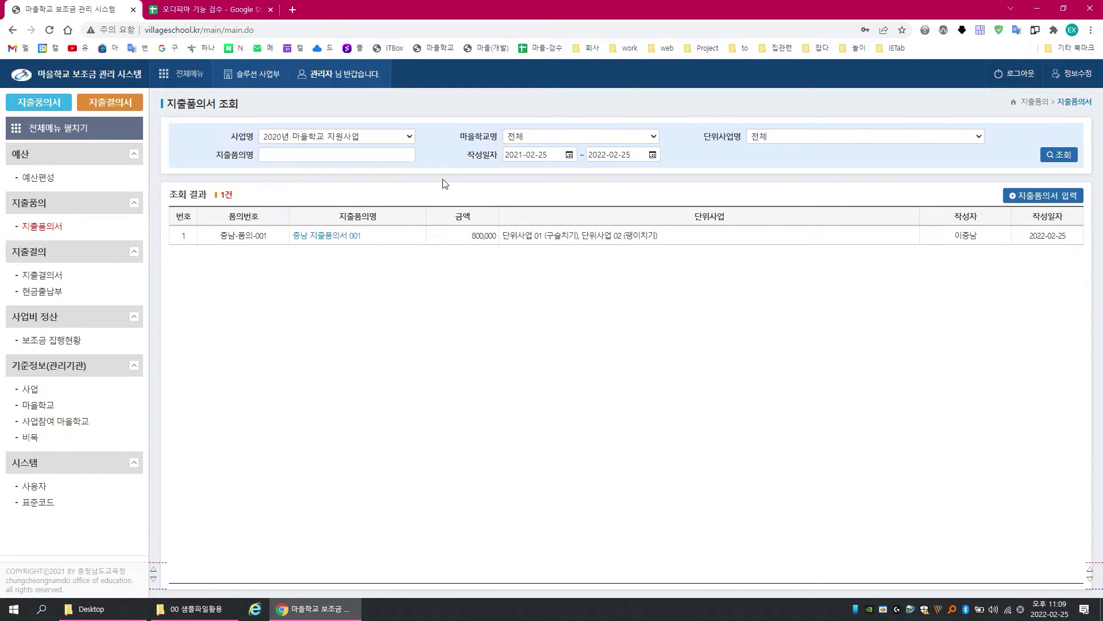
left_click(350, 236)
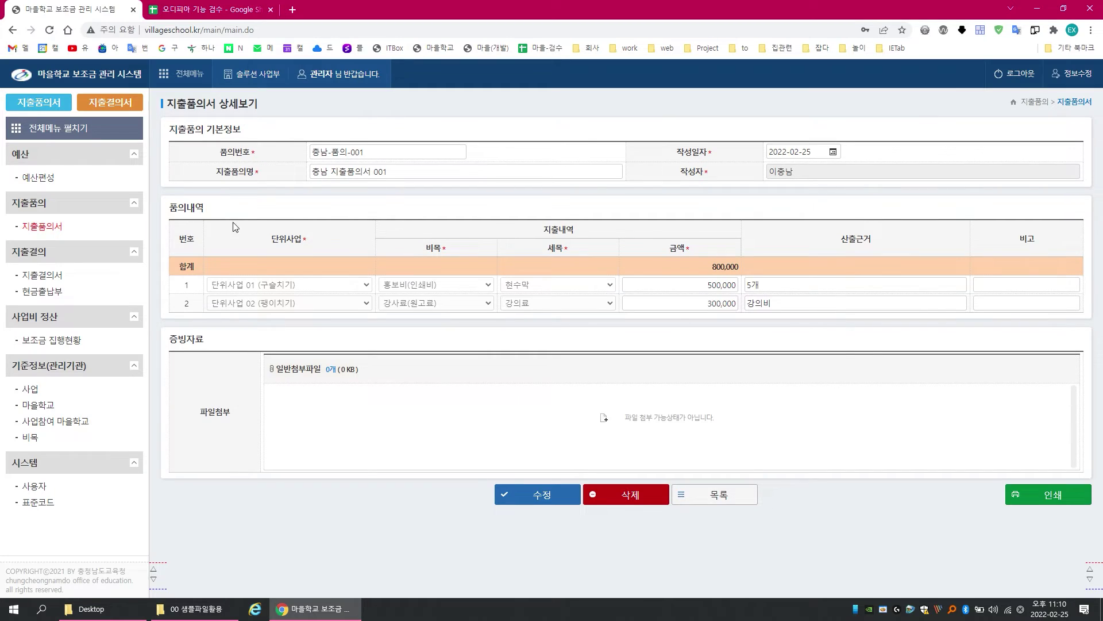
left_click(53, 231)
left_click(342, 141)
left_click(374, 168)
Step: On 지출결의서, filter to 2021년 충남 마을학교 지원사업 and view 샘플 지출결의서 001
left_click(43, 275)
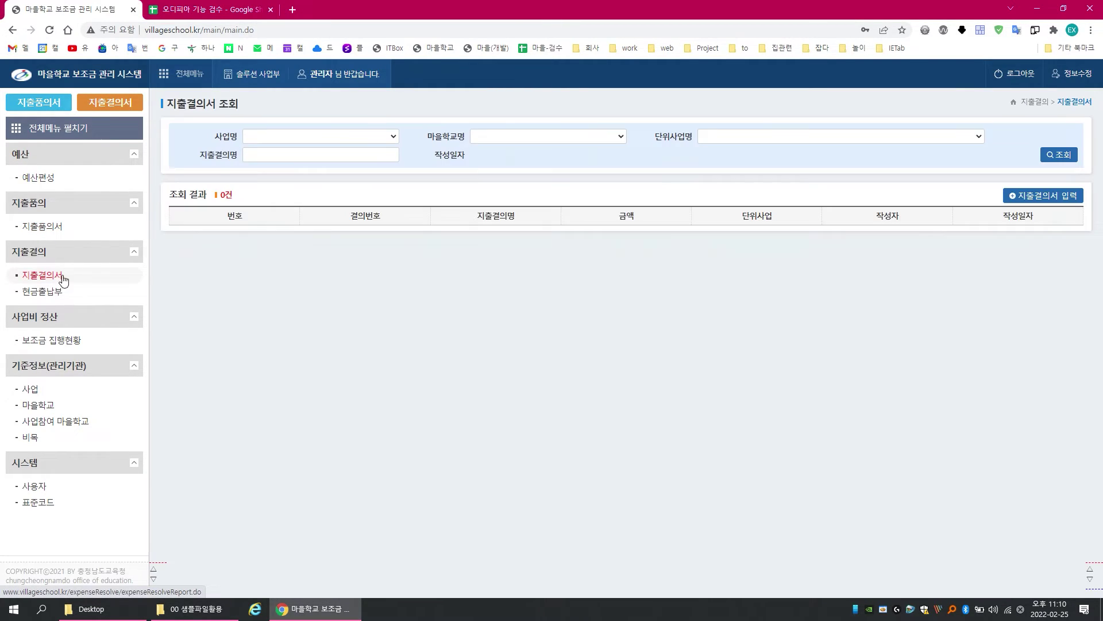
left_click(372, 142)
left_click(363, 166)
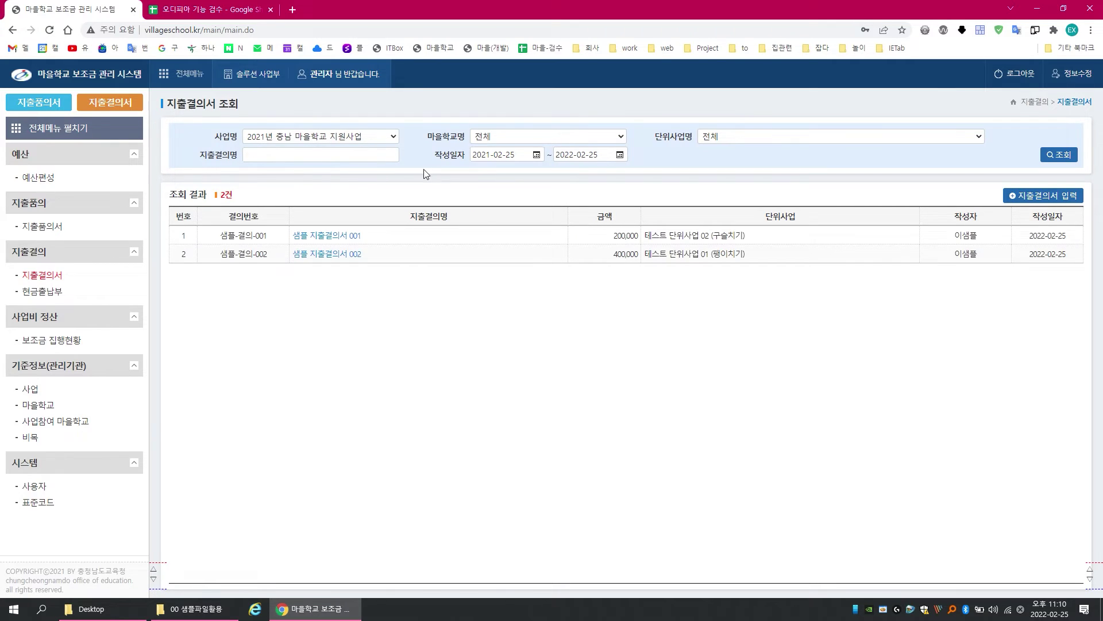
left_click(325, 240)
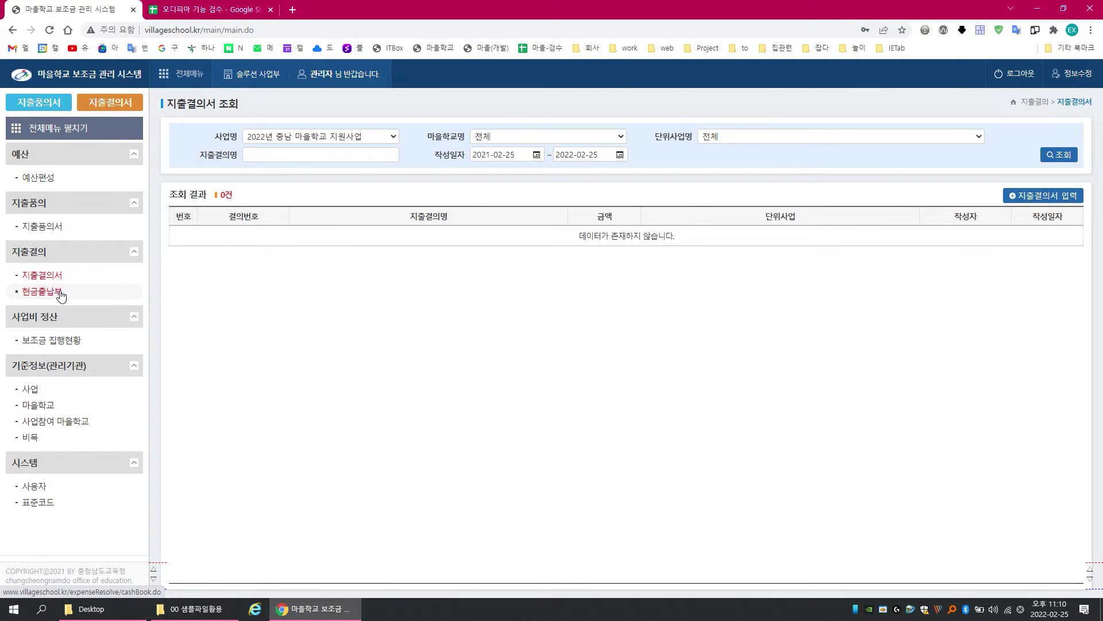
left_click(60, 292)
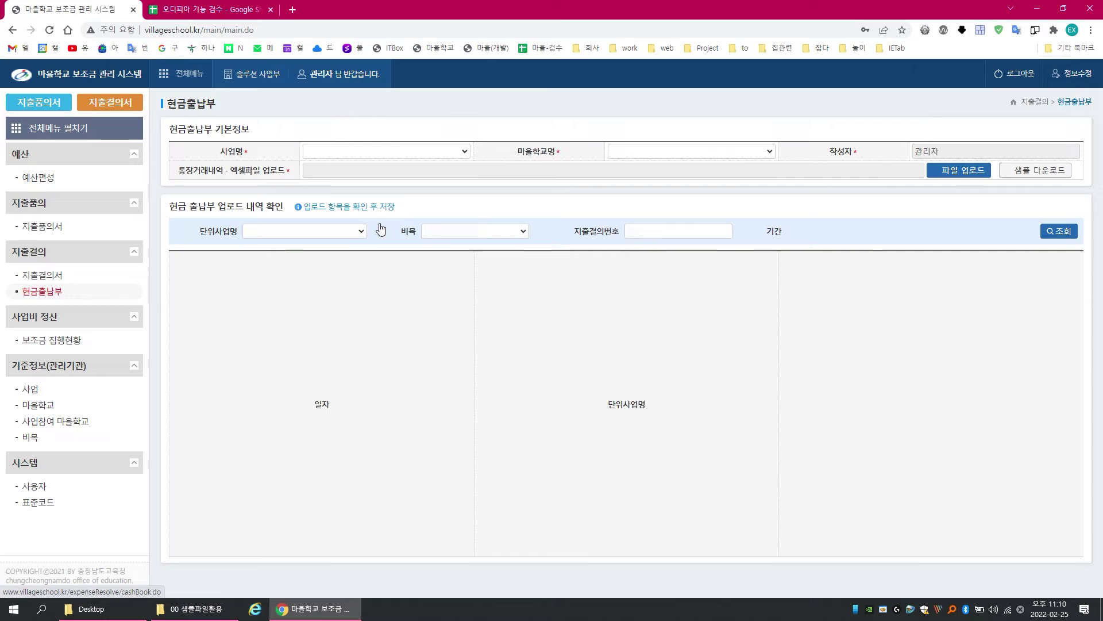
Step: Set the cash book project to 2020년 마을학교 지원사업, then to 2021년 충남 마을학교 지원사업
left_click(394, 158)
left_click(399, 154)
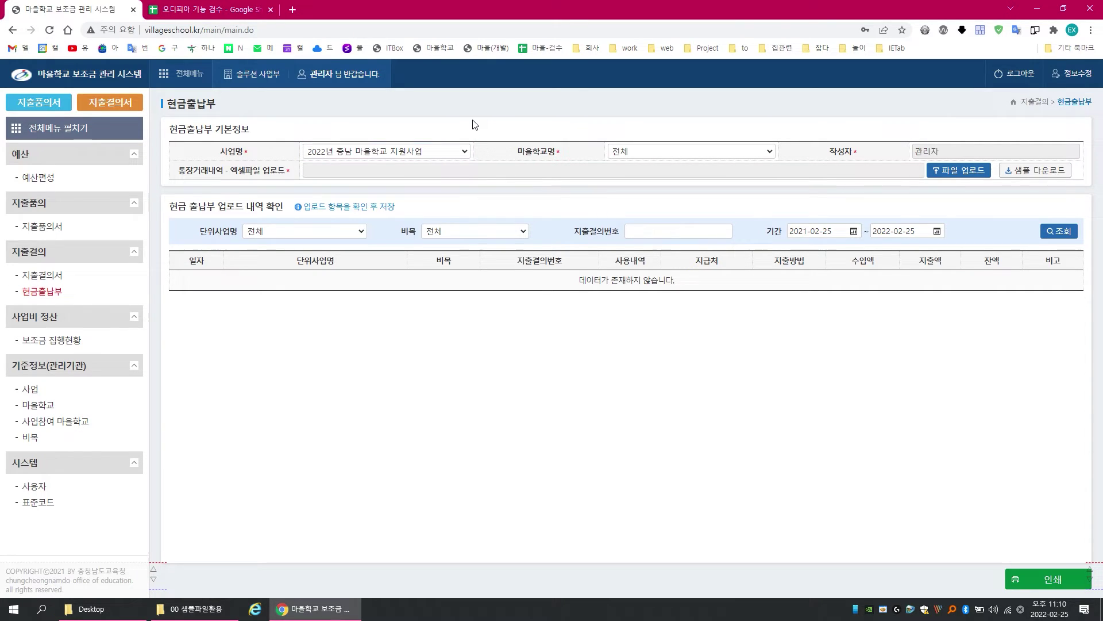
left_click(419, 152)
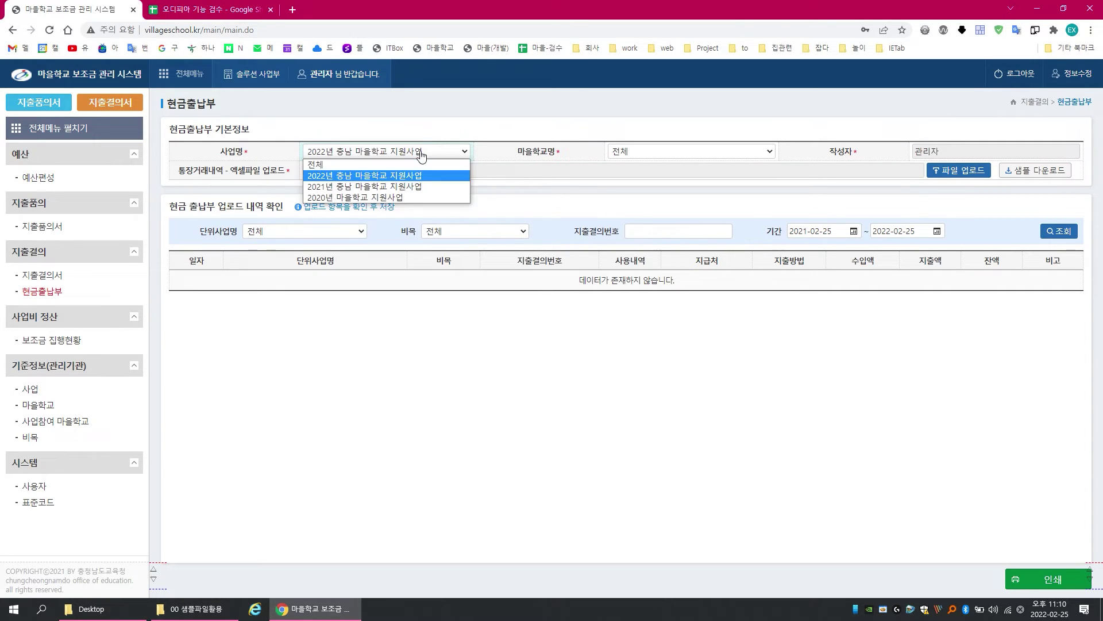
left_click(419, 193)
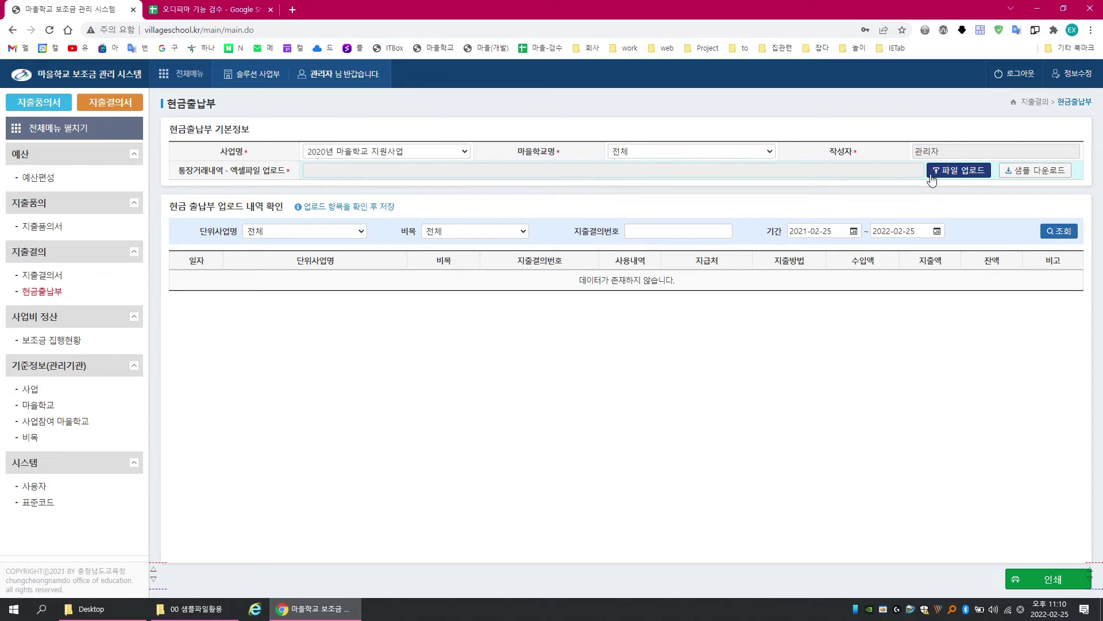
left_click(394, 152)
left_click(393, 182)
Step: Switch cash book entries between 샘플 and 오디 마을학교, then reset to all schools
left_click(658, 151)
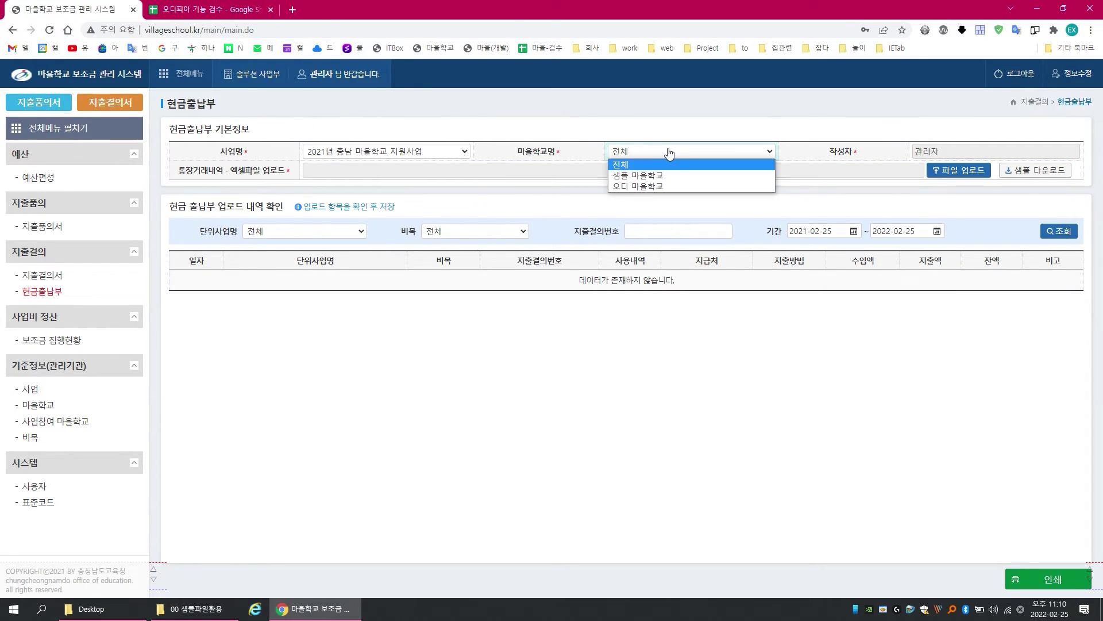
left_click(673, 172)
left_click(676, 158)
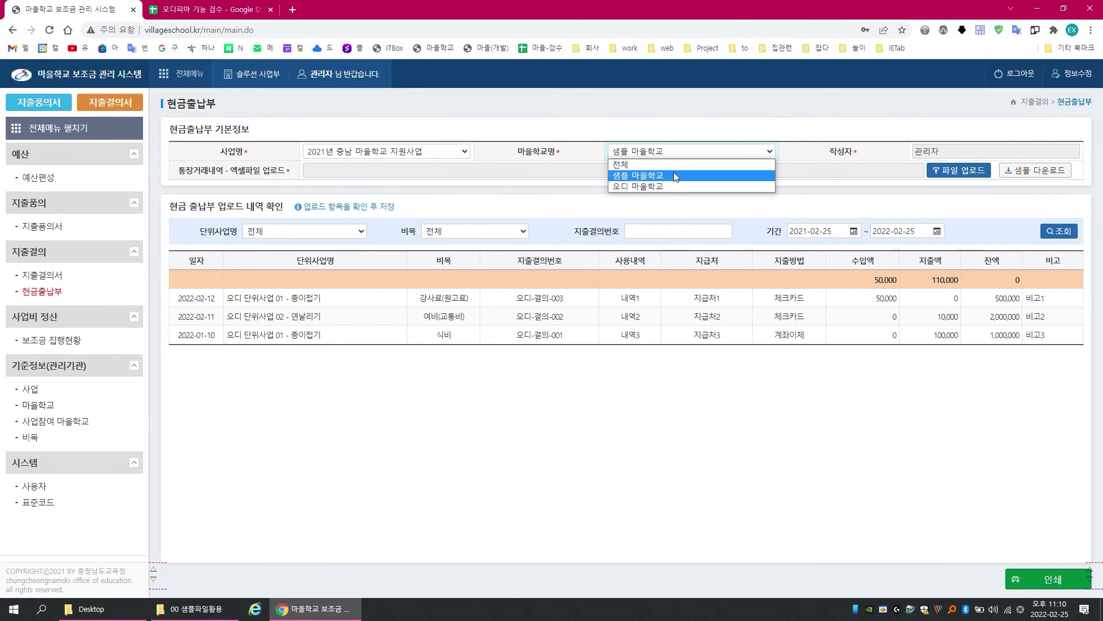
left_click(669, 184)
left_click(675, 158)
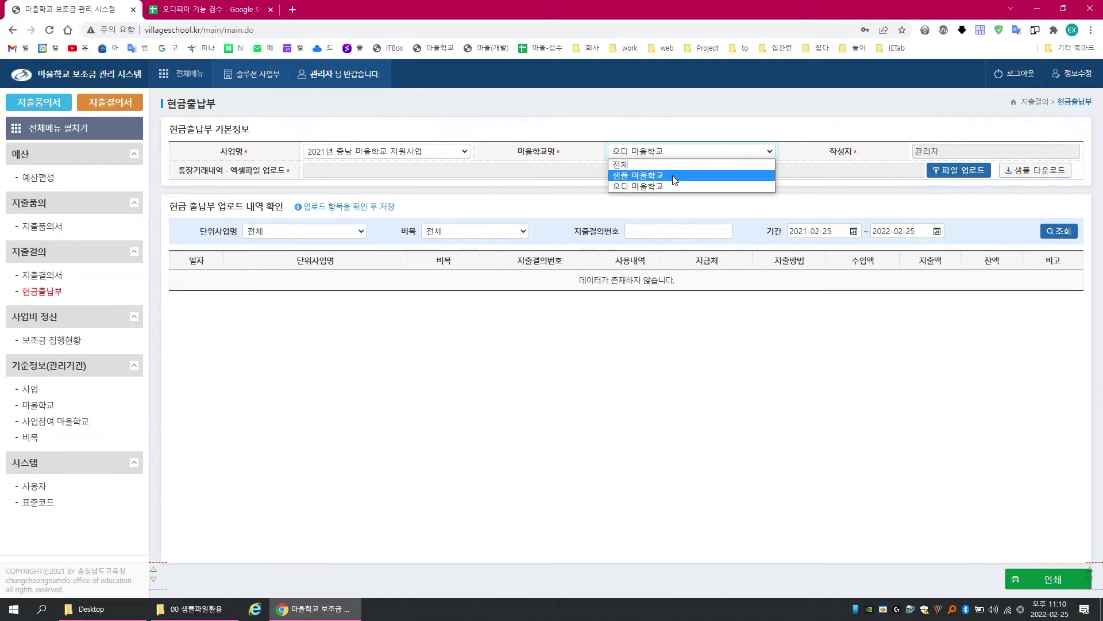
left_click(671, 175)
left_click(677, 153)
left_click(693, 165)
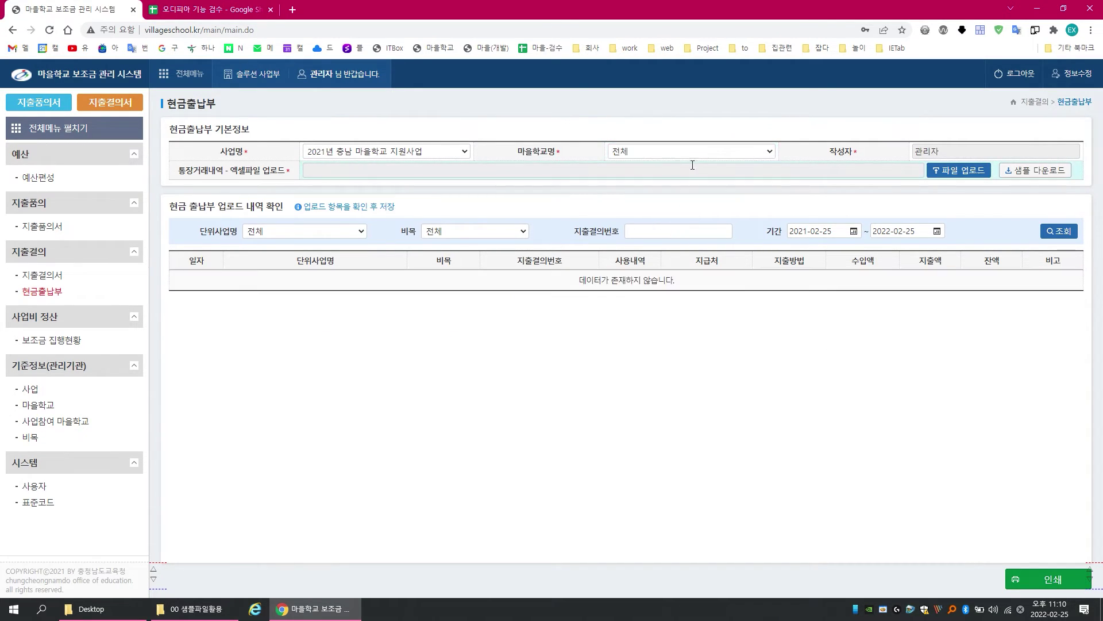
left_click(65, 340)
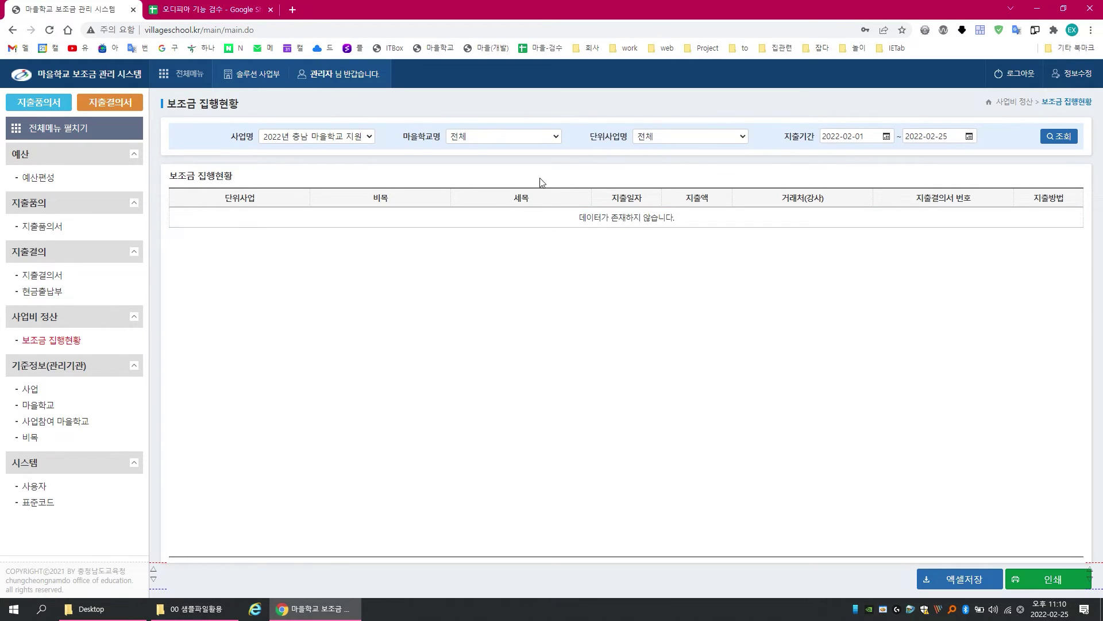
Step: Show 2020 project subsidy execution, filtered to 반짝 마을학교 and then 오디 마을학교
left_click(349, 141)
left_click(346, 183)
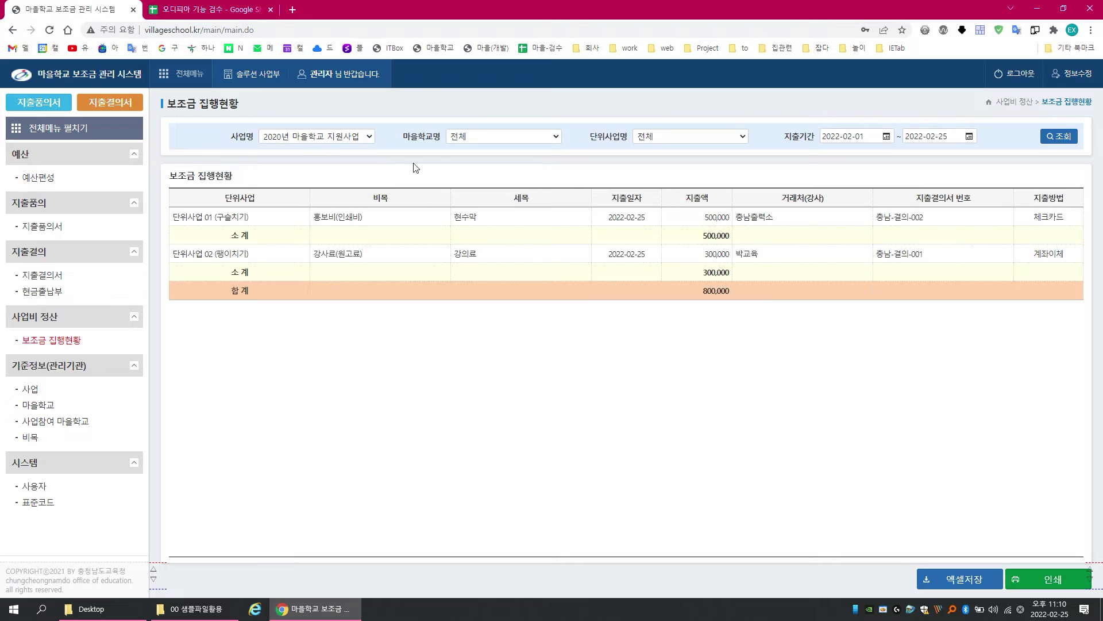
left_click(483, 146)
left_click(488, 164)
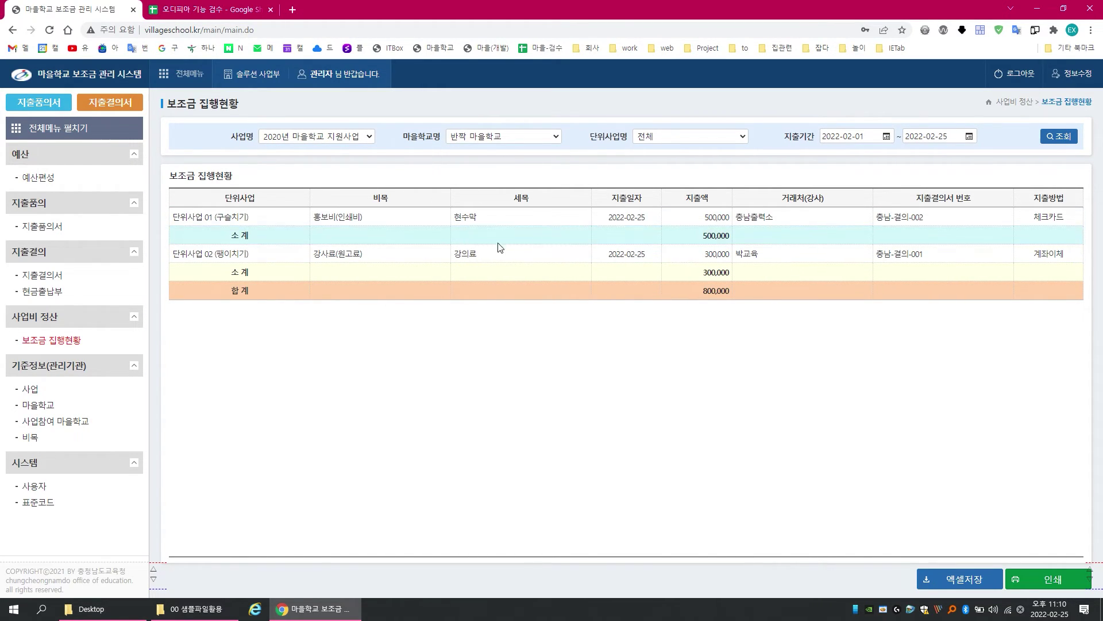
left_click(520, 141)
left_click(516, 167)
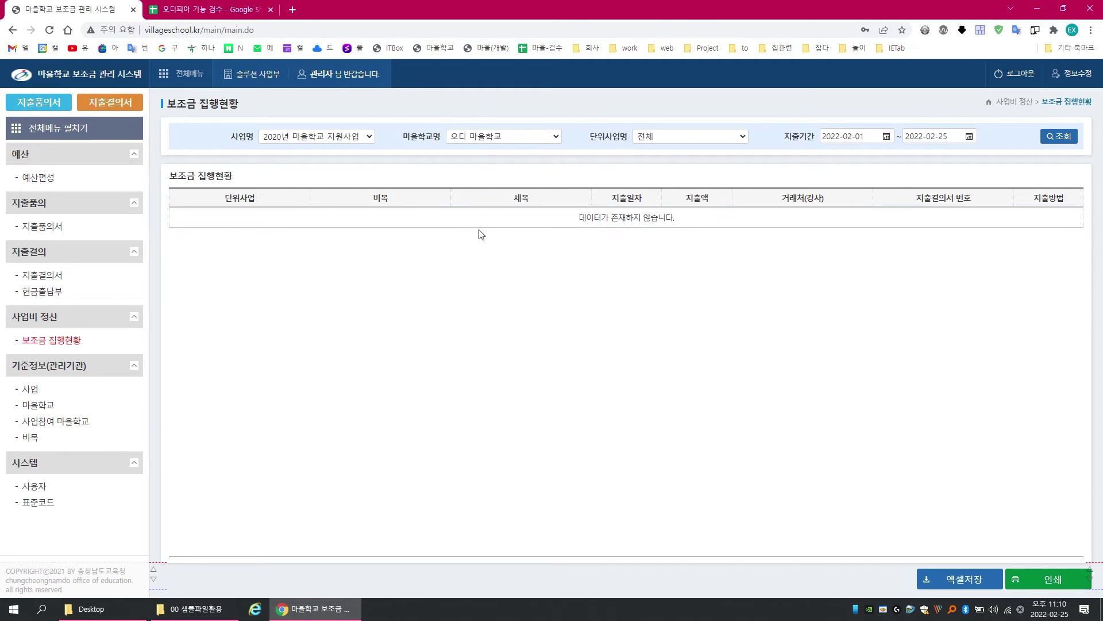
Step: Switch to 2021년 충남 마을학교 지원사업 and filter to 샘플 마을학교, totalling 600,000
left_click(368, 138)
left_click(316, 170)
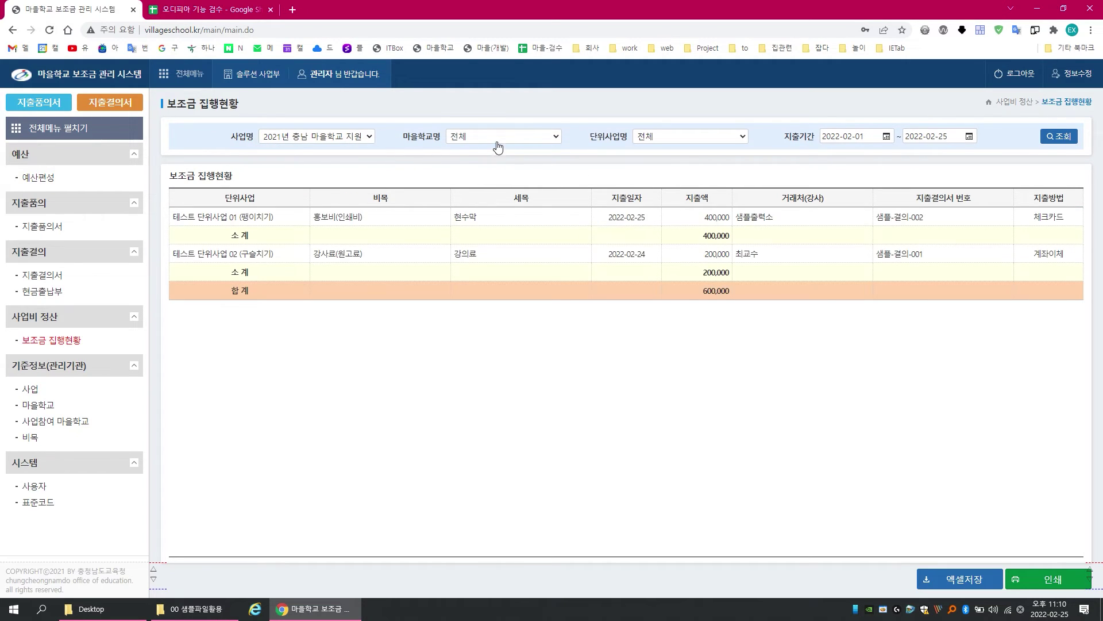
left_click(510, 140)
left_click(509, 156)
Step: Open 전체메뉴 to list sections 01 예산 through 06 시스템 with their submenus
left_click(183, 74)
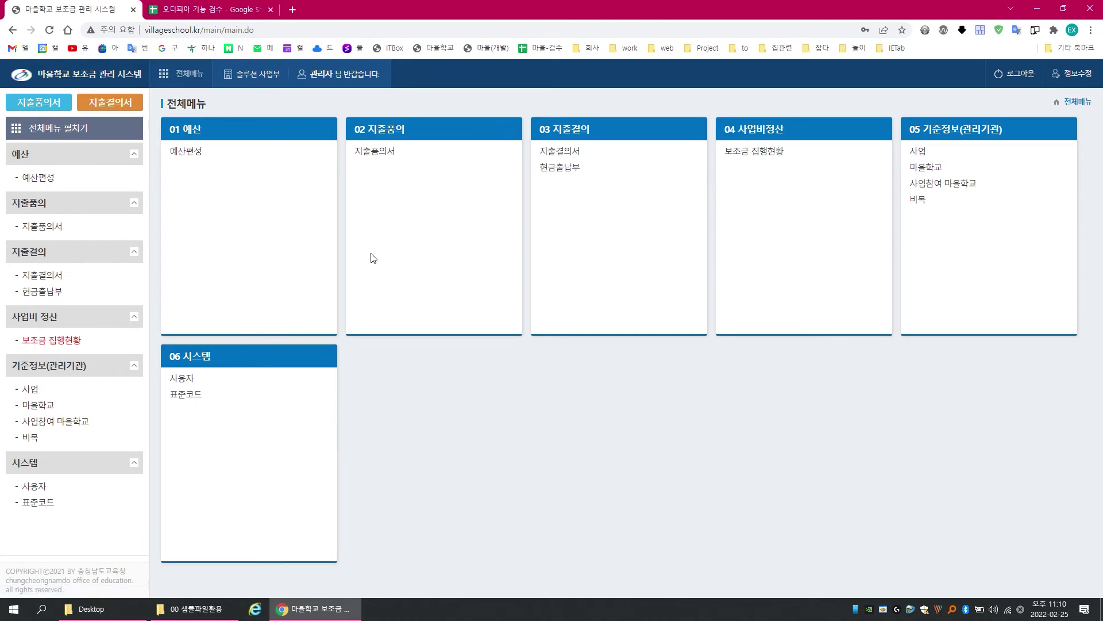